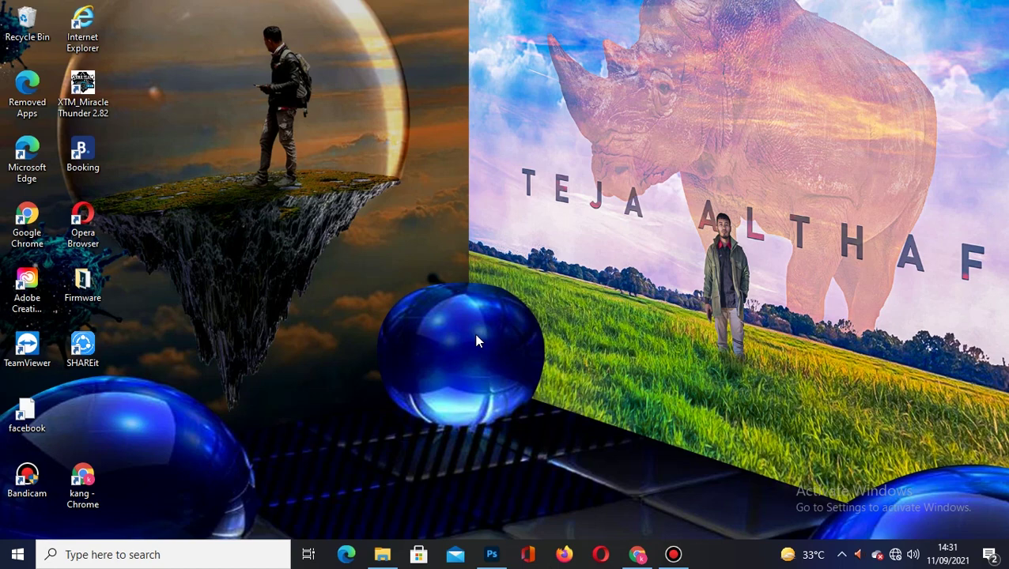
Create a new white 2000 × 2000 px, 300 ppi document from the 2000 pixel grid preset.
{"action": "left_click", "coordinate": [497, 557]}
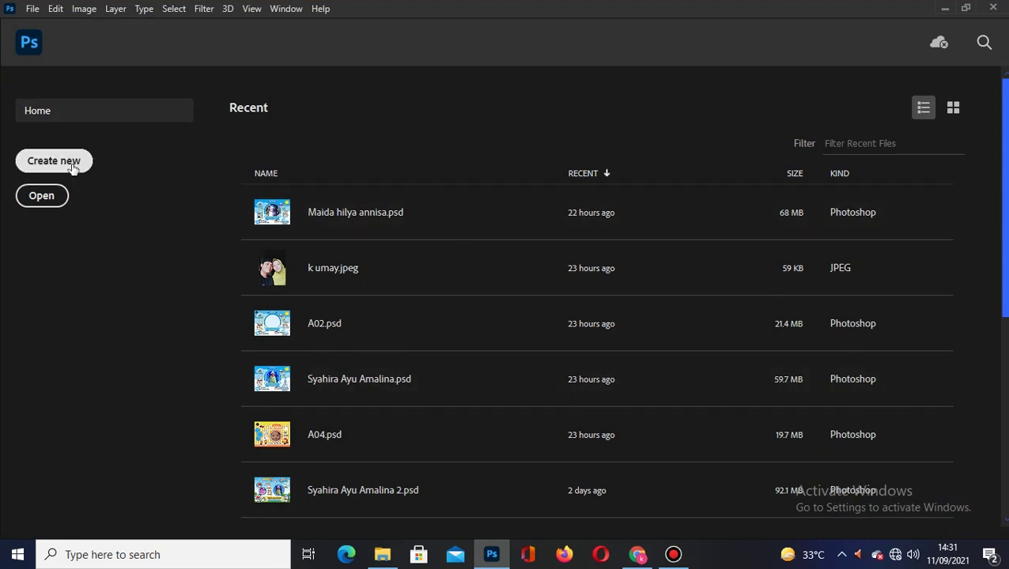
{"action": "left_click", "coordinate": [72, 167]}
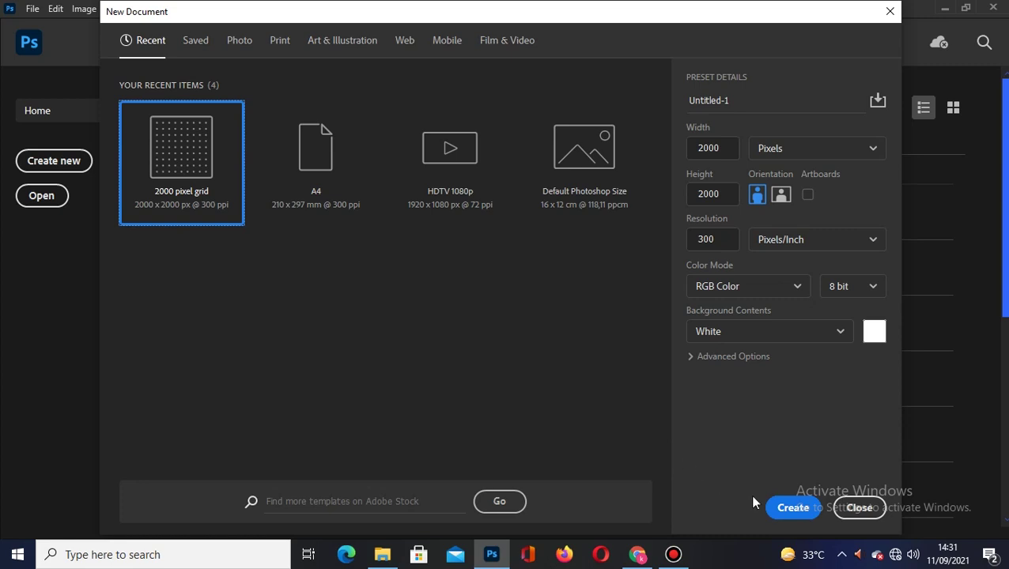
{"action": "left_click", "coordinate": [786, 509]}
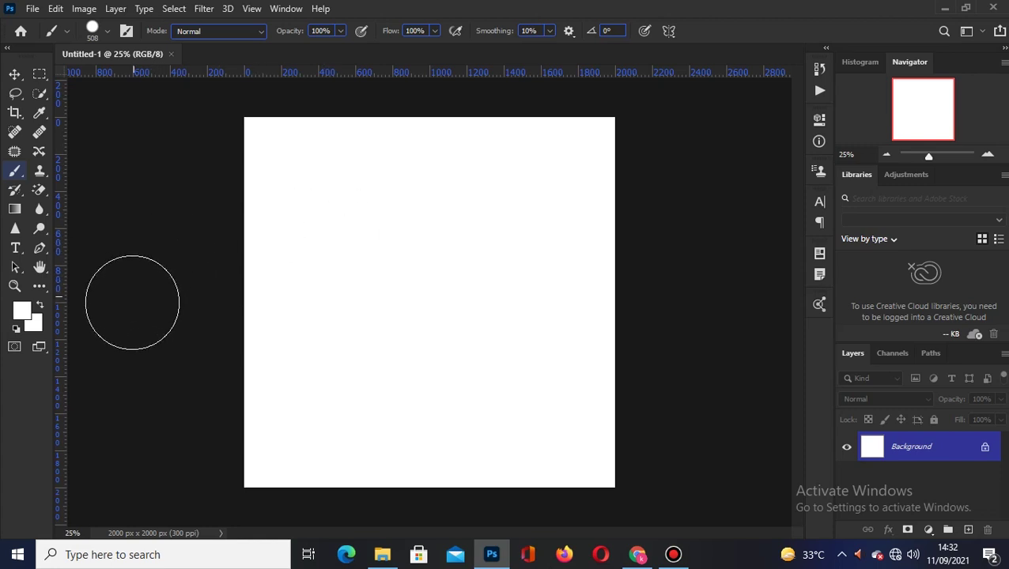
Set the foreground colour to pure black.
{"action": "left_click", "coordinate": [26, 314]}
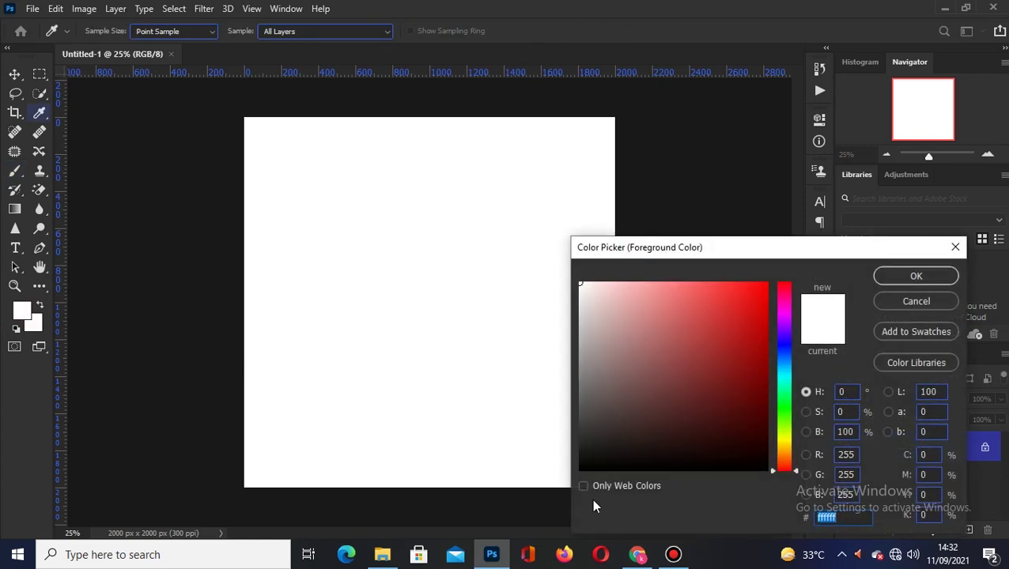
{"action": "left_click", "coordinate": [578, 472]}
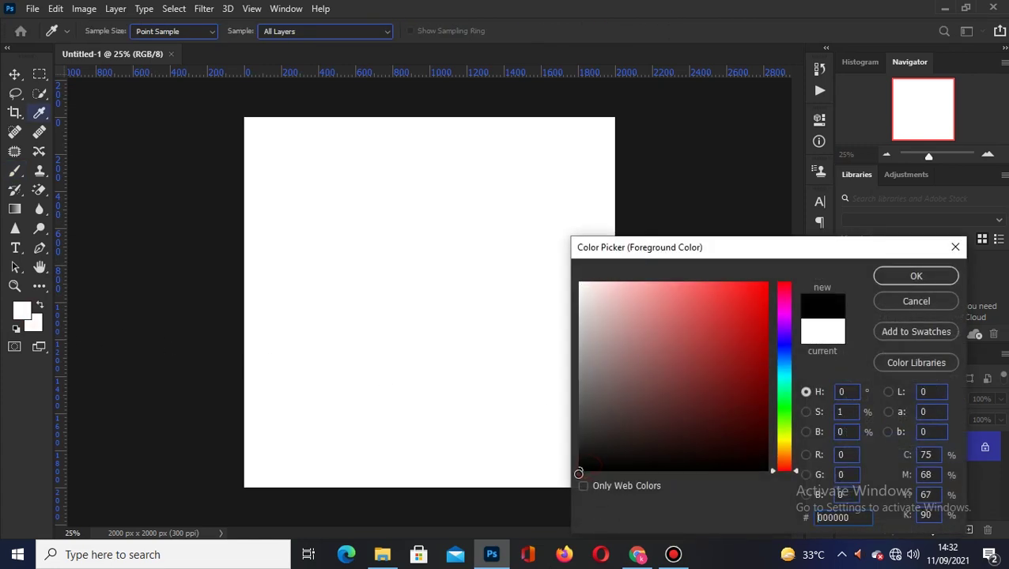
{"action": "left_click", "coordinate": [915, 276]}
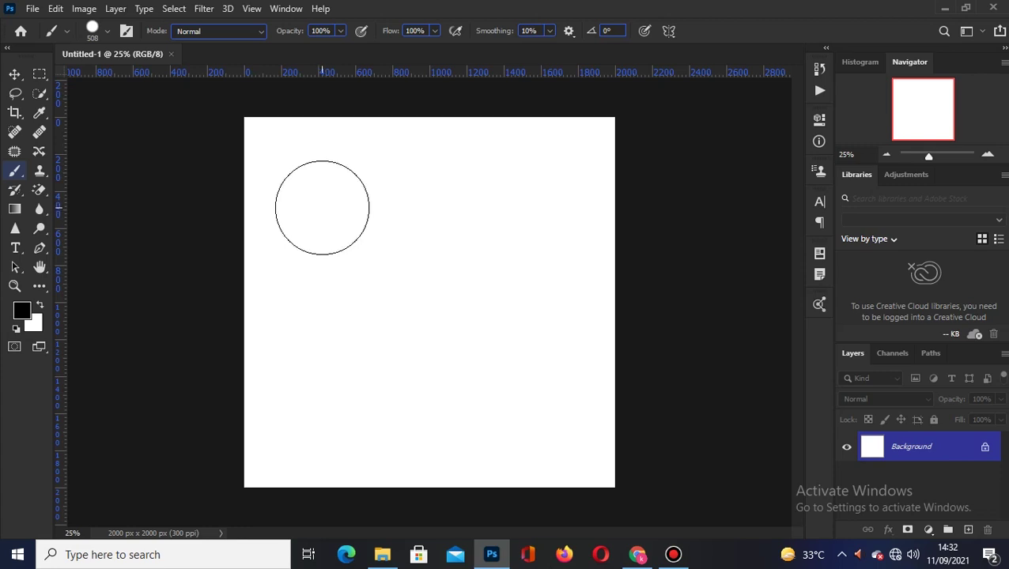
Brush four black circles, resizing from about 1028 px to 620 px and smaller.
{"action": "left_click_drag", "start_coordinate": [322, 208], "coordinate": [389, 236]}
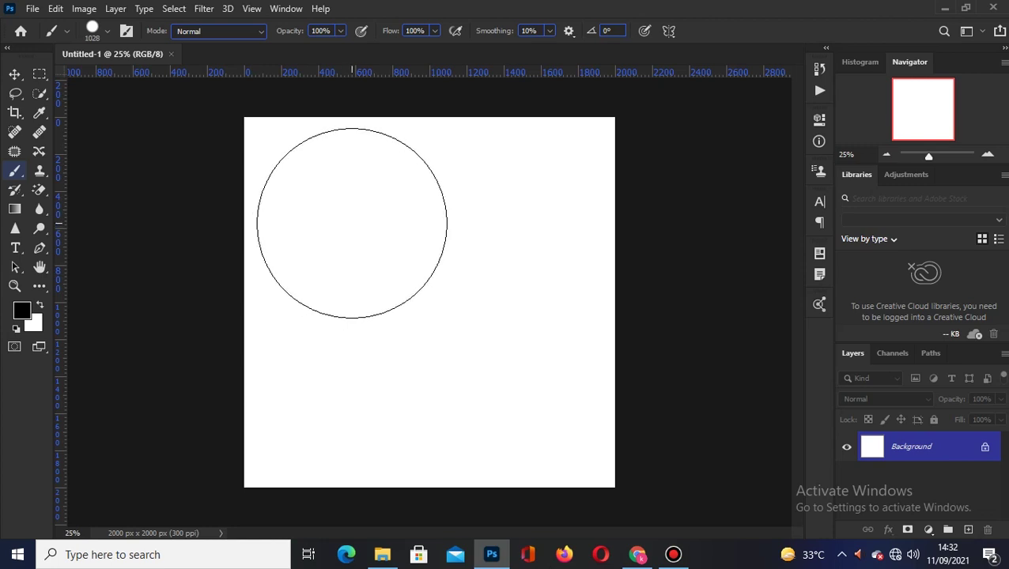
{"action": "left_click", "coordinate": [351, 223]}
{"action": "left_click_drag", "start_coordinate": [371, 231], "coordinate": [424, 276]}
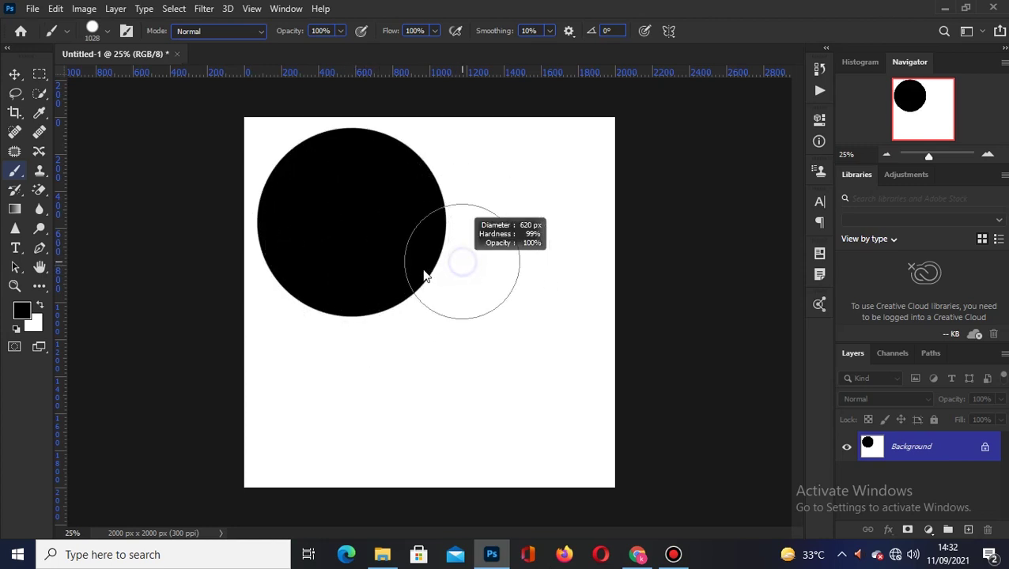
{"action": "left_click", "coordinate": [532, 258]}
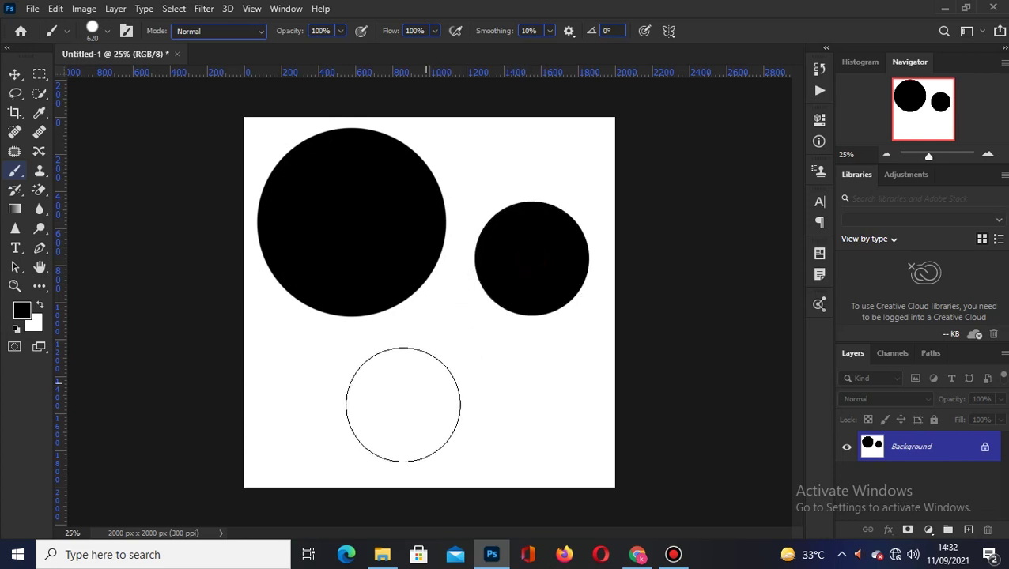
{"action": "left_click", "coordinate": [394, 405]}
{"action": "left_click_drag", "start_coordinate": [510, 414], "coordinate": [489, 417]}
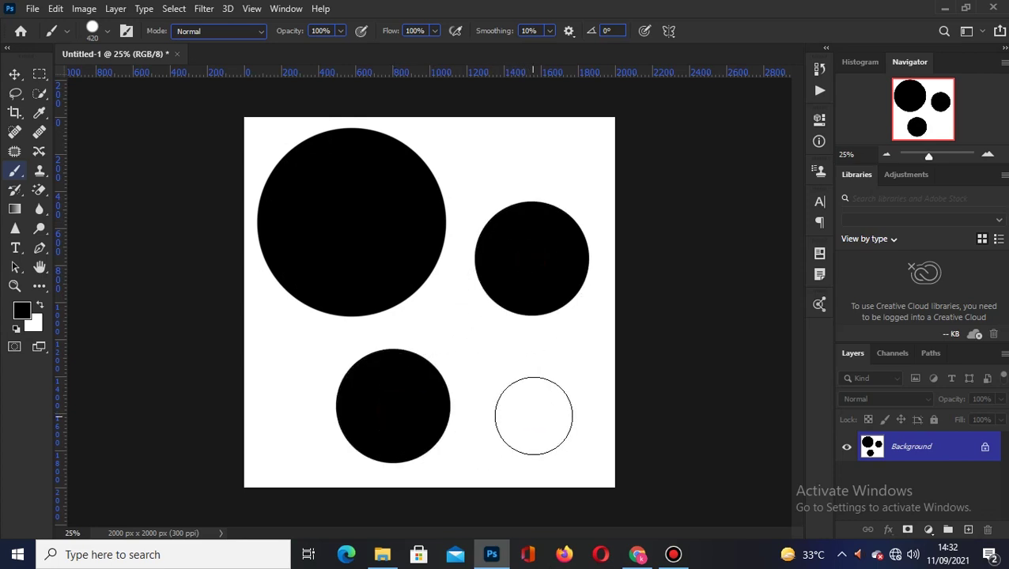
{"action": "left_click", "coordinate": [542, 420]}
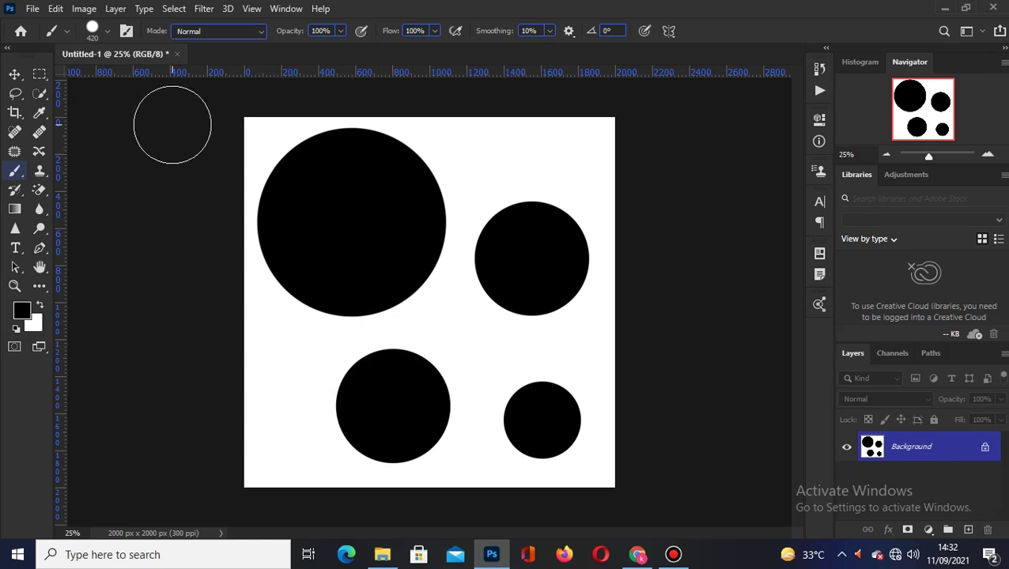
Define the circle pattern as a brush preset named 'contoh' via Edit > Define Brush Preset.
{"action": "left_click", "coordinate": [57, 10]}
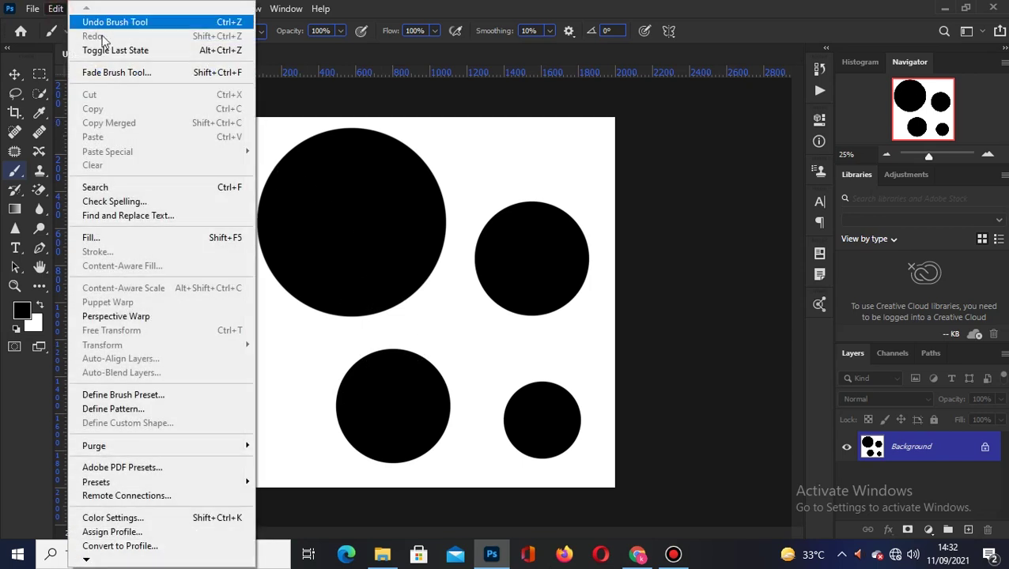
{"action": "left_click", "coordinate": [161, 396]}
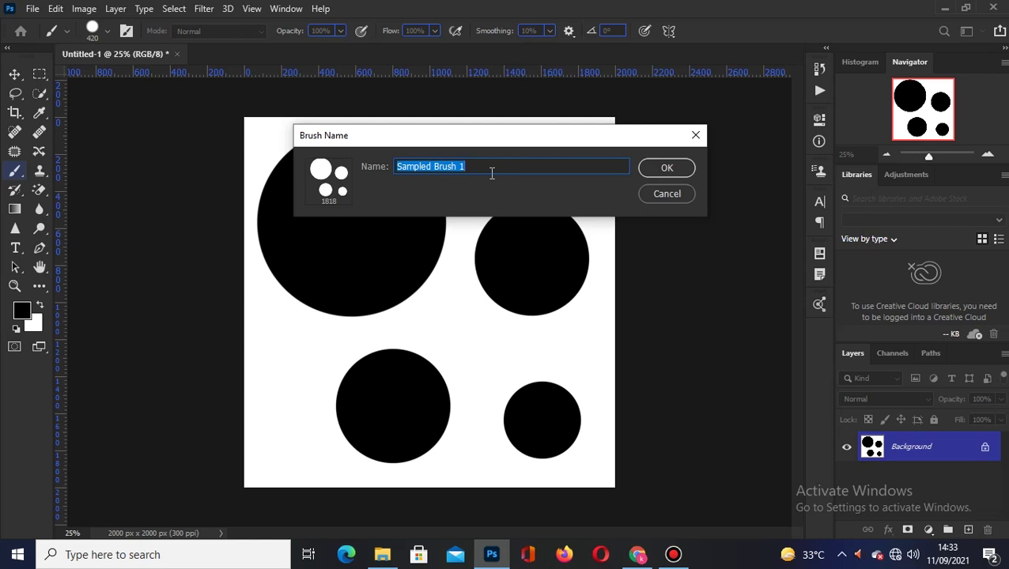
{"action": "type", "text": "contoh"}
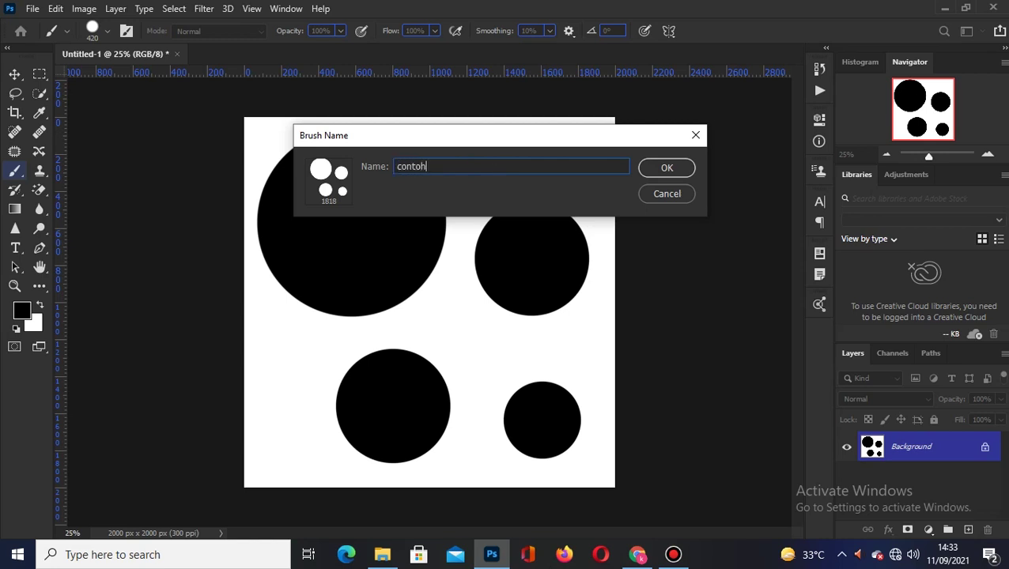
{"action": "left_click", "coordinate": [653, 168]}
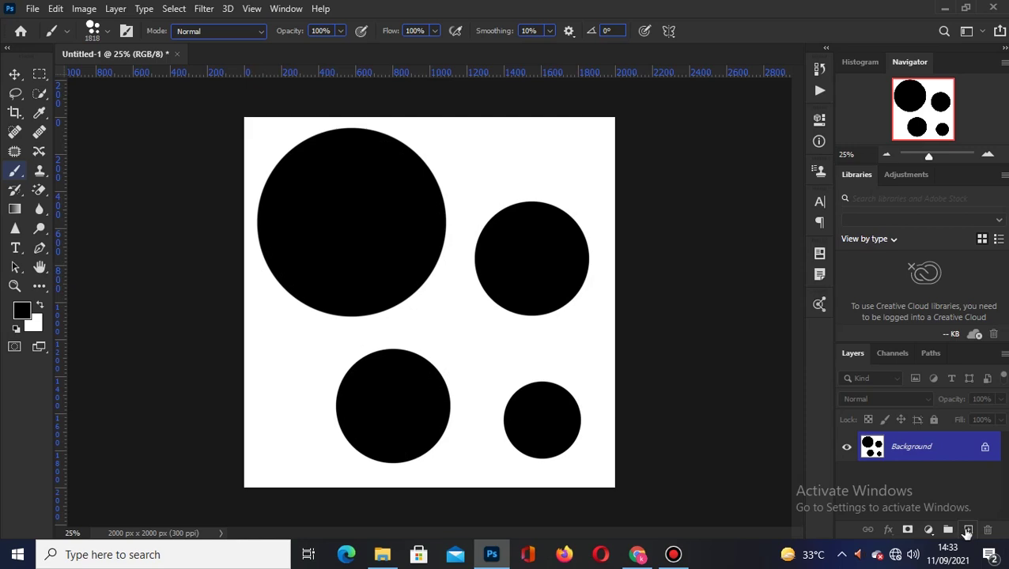
On a new layer with Background hidden, stamp the contoh brush at 994 px in black.
{"action": "left_click", "coordinate": [967, 529]}
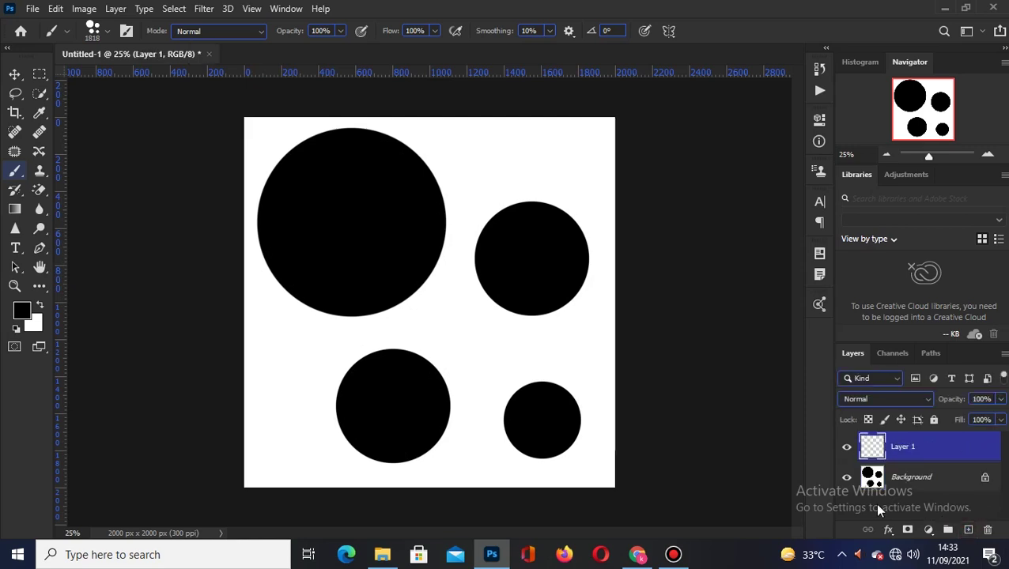
{"action": "left_click", "coordinate": [846, 478]}
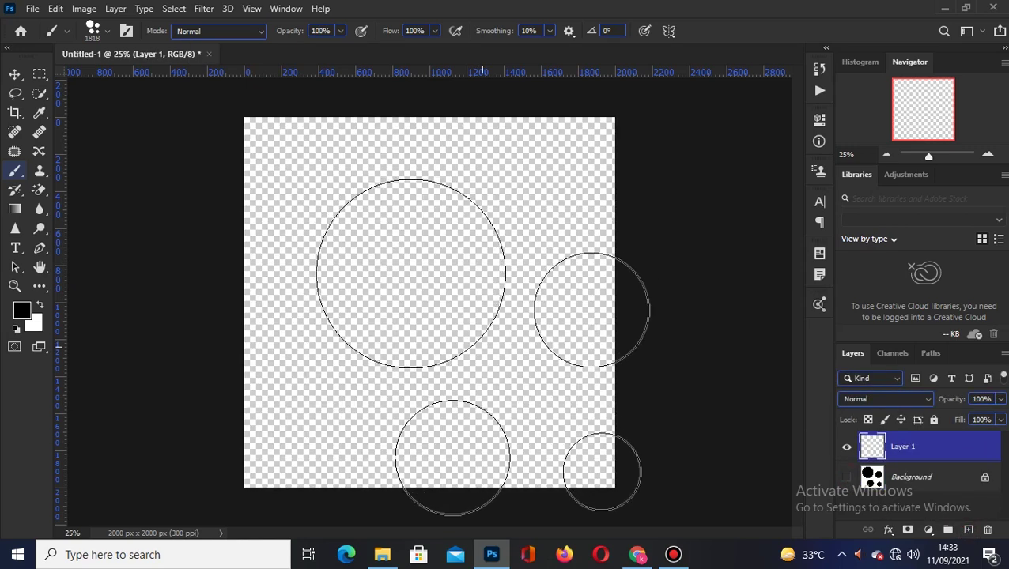
{"action": "left_click_drag", "start_coordinate": [477, 304], "coordinate": [398, 333]}
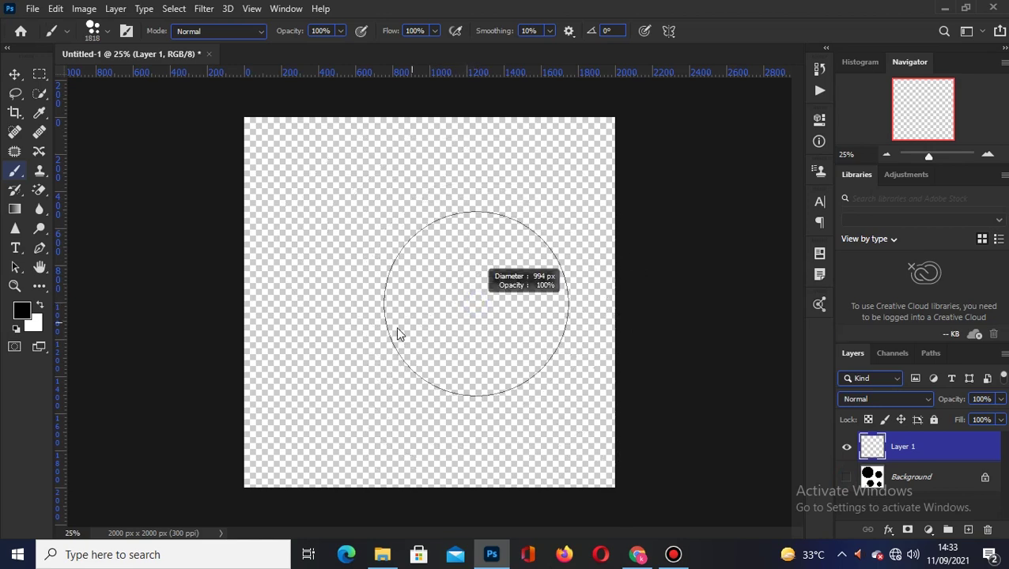
{"action": "left_click", "coordinate": [362, 234]}
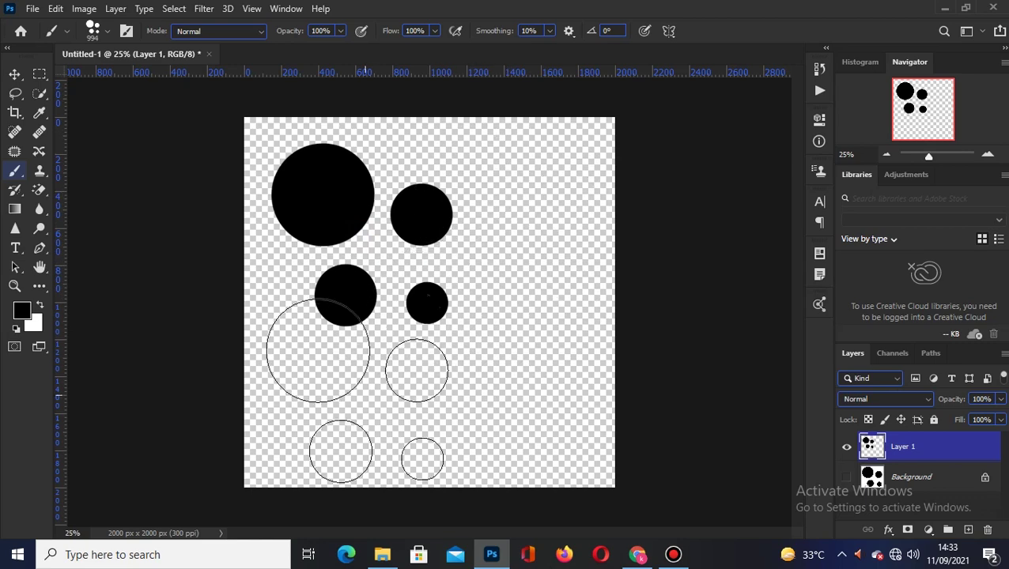
Switch the foreground to red e61818, stamp three red clusters, and add another empty layer.
{"action": "left_click", "coordinate": [23, 313]}
{"action": "left_click", "coordinate": [722, 322]}
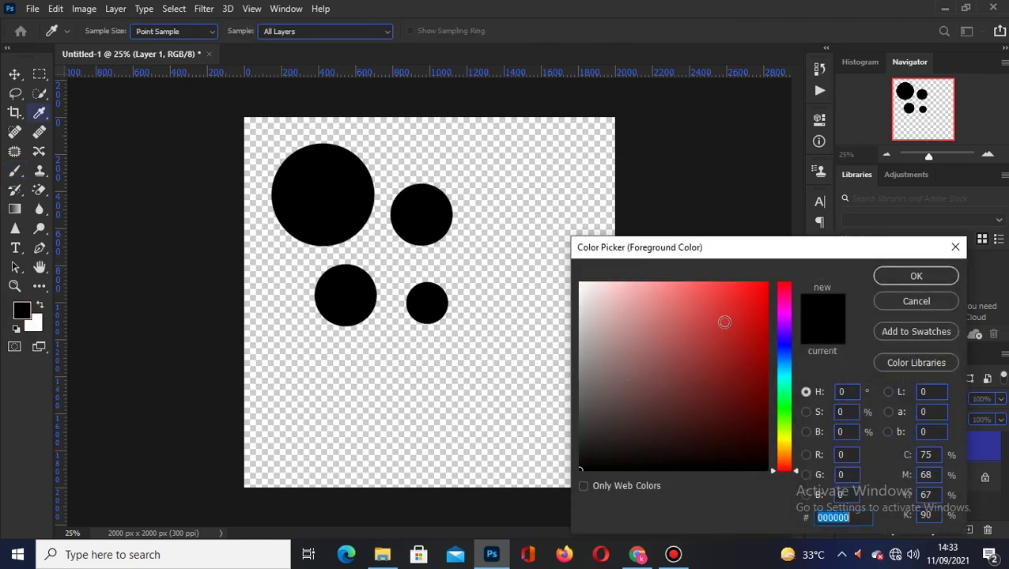
{"action": "left_click", "coordinate": [747, 300]}
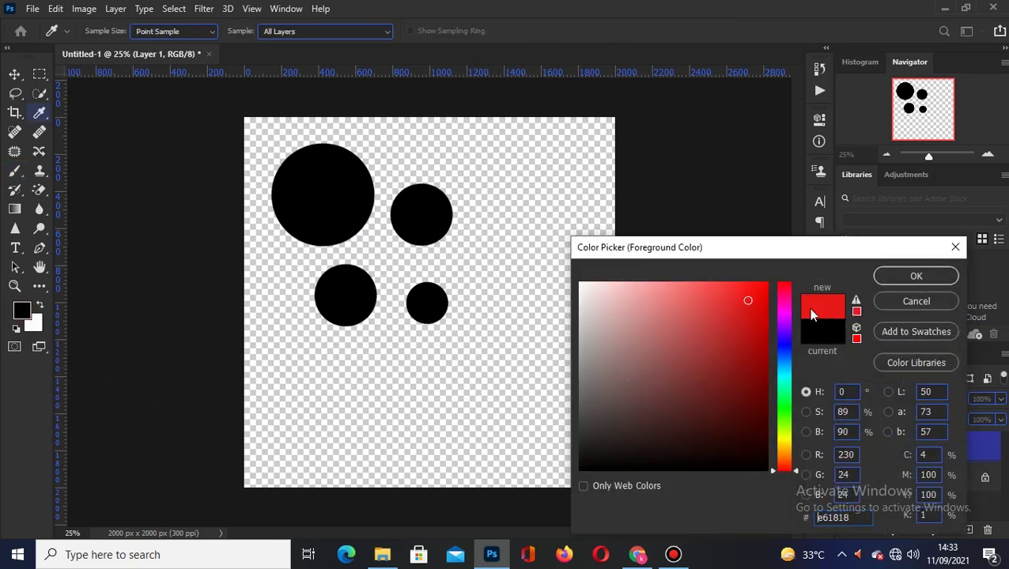
{"action": "left_click", "coordinate": [915, 276]}
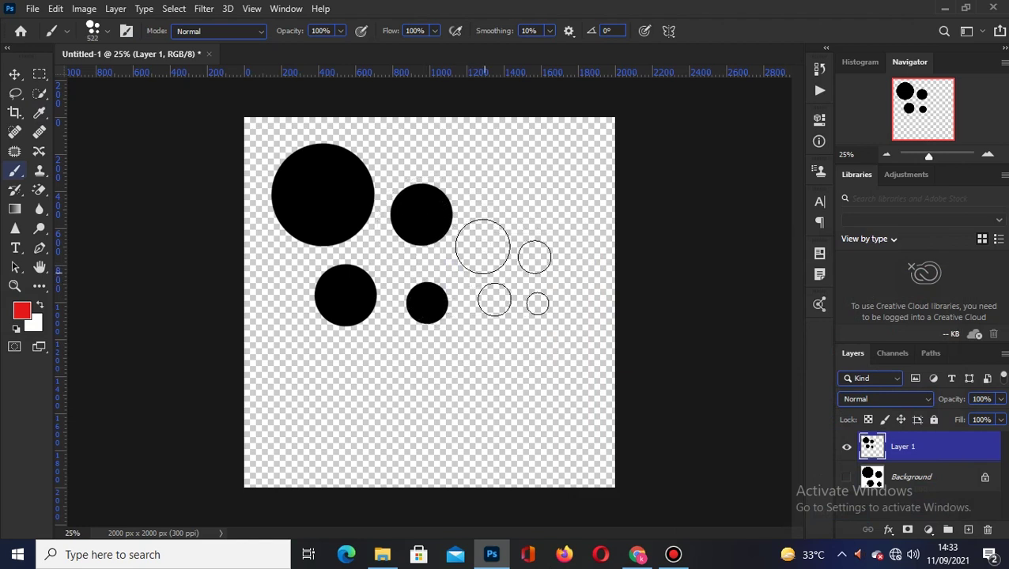
{"action": "left_click", "coordinate": [538, 227]}
{"action": "left_click", "coordinate": [532, 341]}
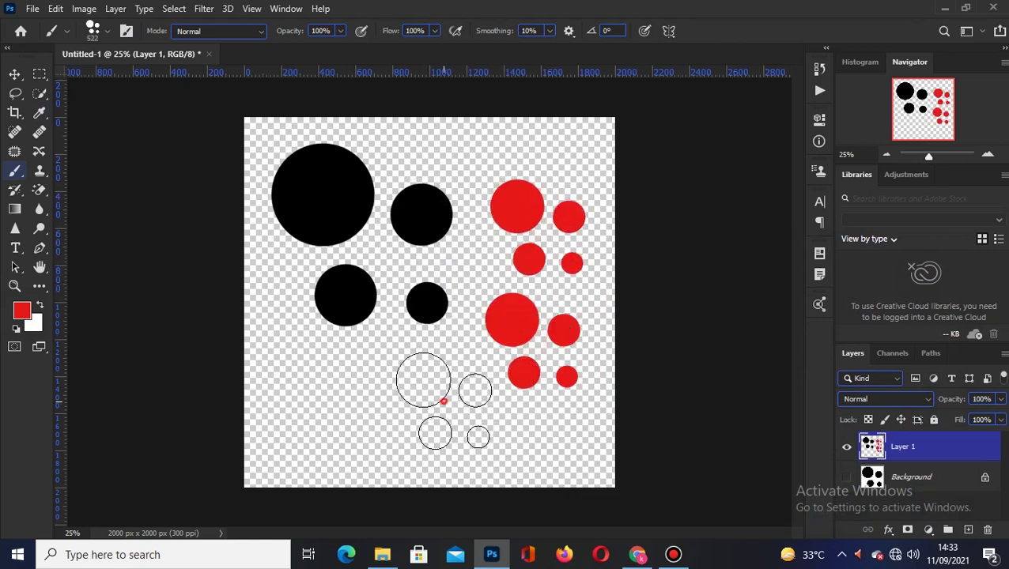
{"action": "left_click", "coordinate": [443, 401]}
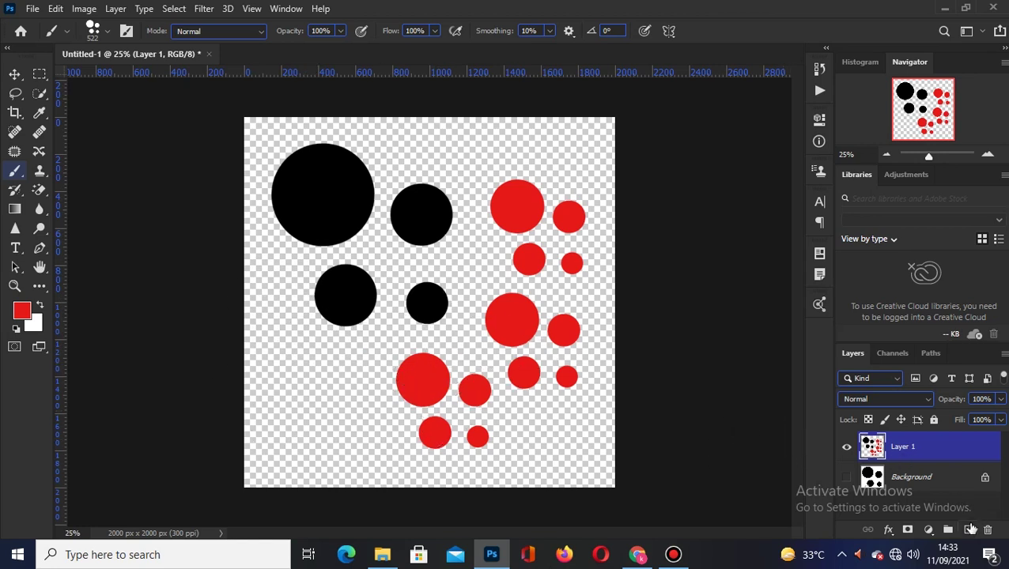
{"action": "left_click", "coordinate": [970, 528]}
Hide Layer 1 and set up a red hard round brush at about 917 px.
{"action": "left_click", "coordinate": [851, 478]}
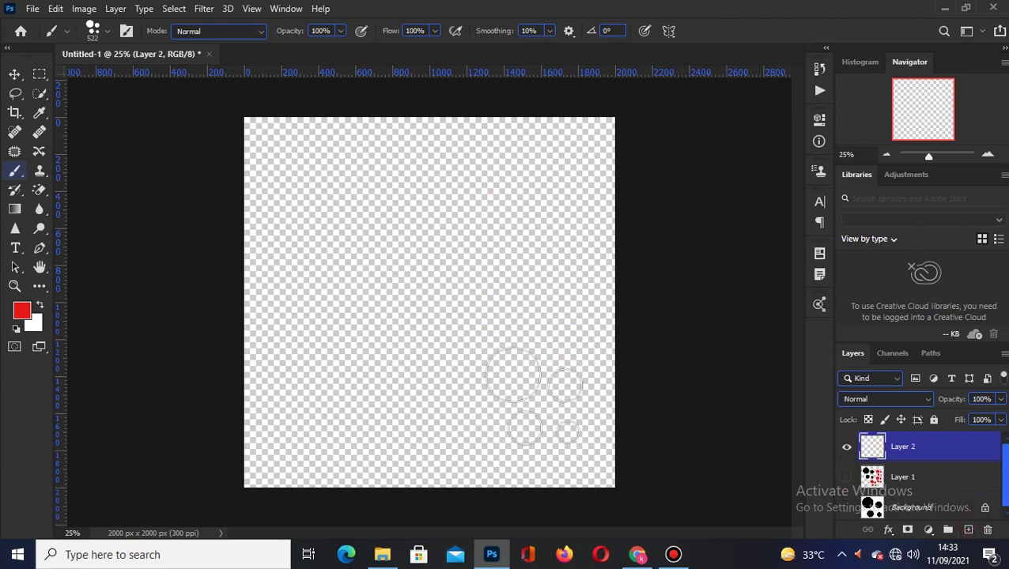
{"action": "left_click", "coordinate": [23, 311]}
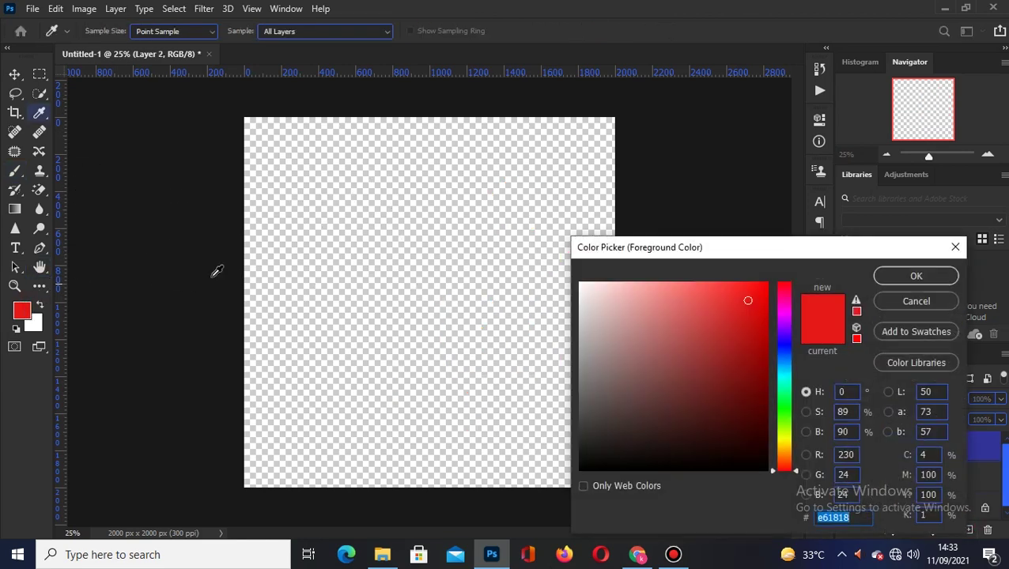
{"action": "left_click", "coordinate": [915, 302]}
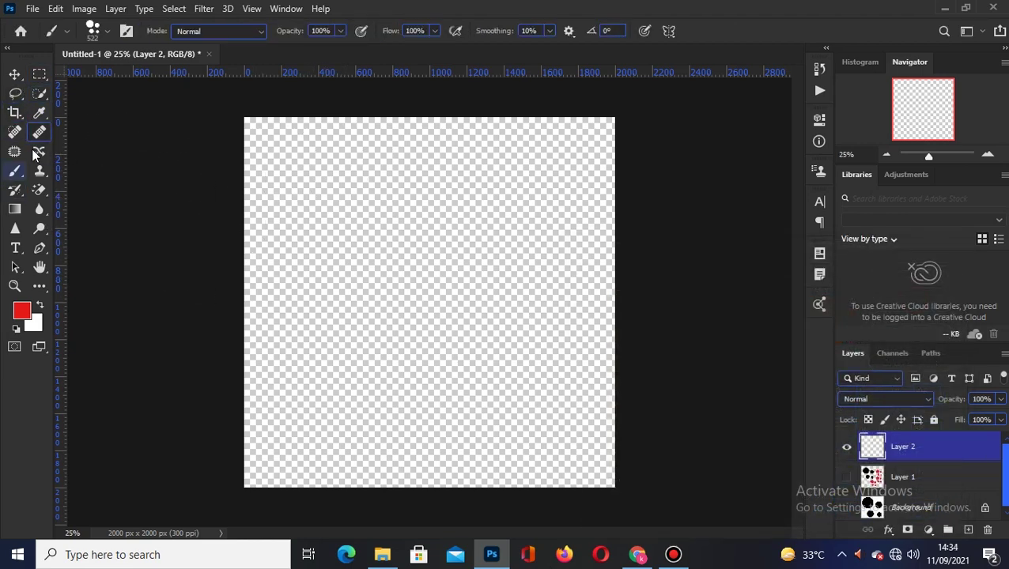
{"action": "left_click", "coordinate": [108, 32]}
{"action": "left_click", "coordinate": [83, 144]}
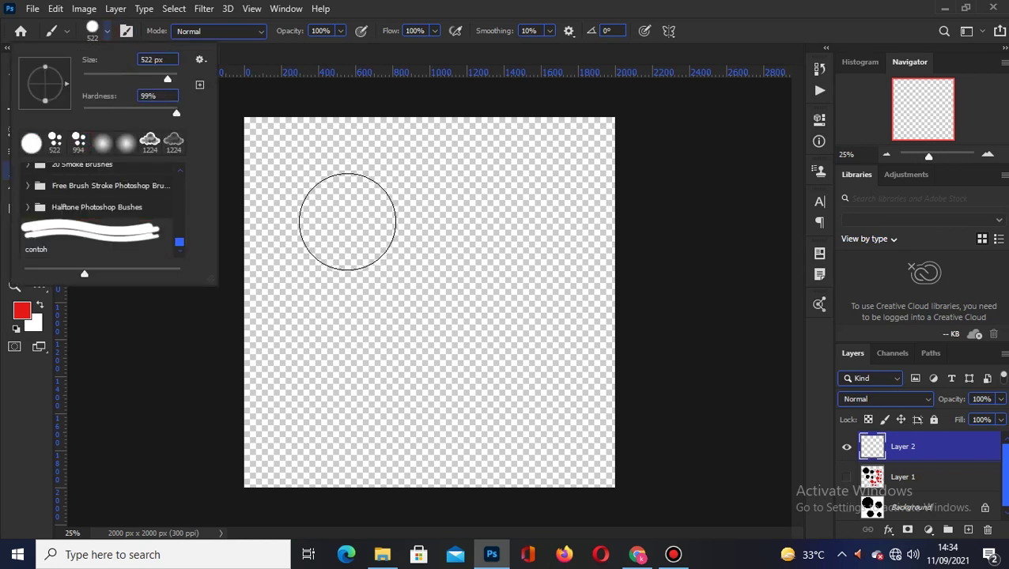
{"action": "right_click", "coordinate": [348, 210]}
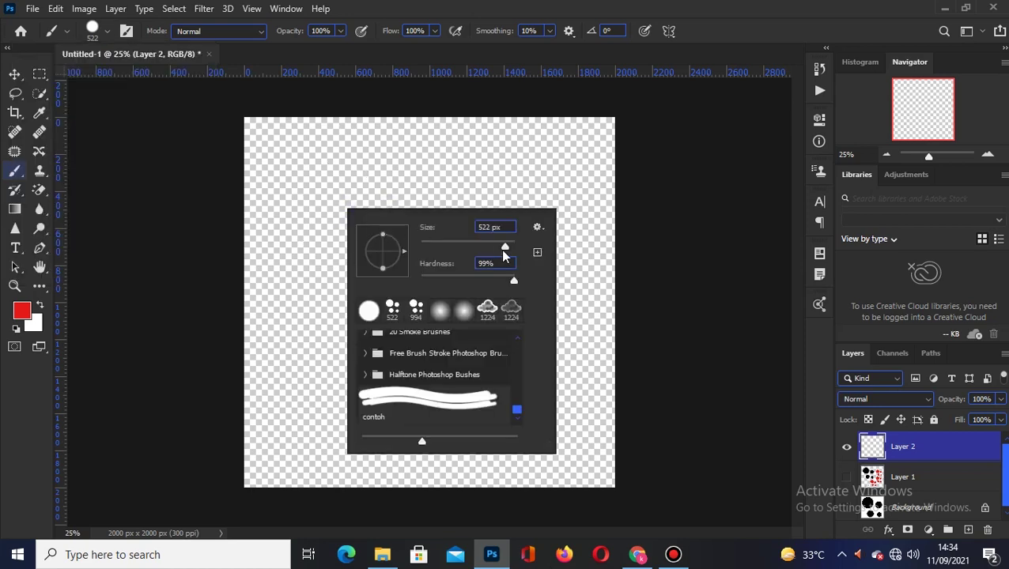
{"action": "left_click_drag", "start_coordinate": [506, 252], "coordinate": [509, 249]}
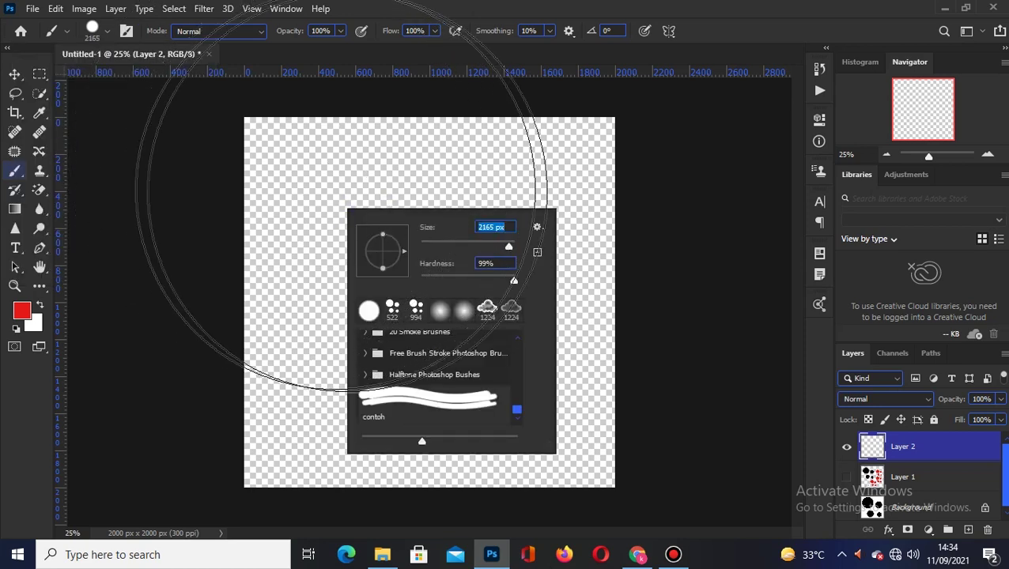
{"action": "left_click", "coordinate": [177, 212]}
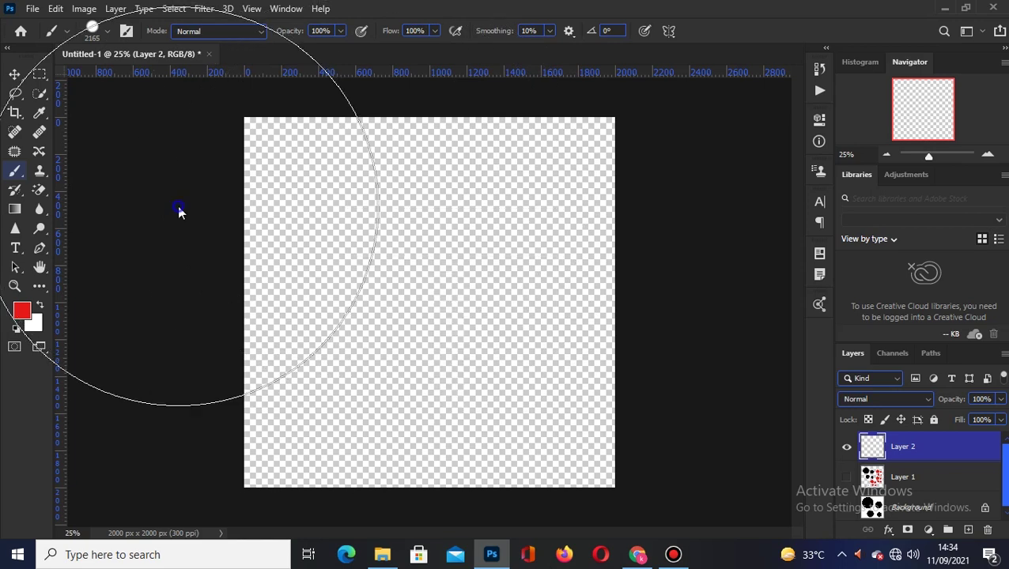
{"action": "right_click", "coordinate": [179, 210]}
{"action": "left_click", "coordinate": [443, 243]}
{"action": "left_click_drag", "start_coordinate": [443, 243], "coordinate": [333, 292]}
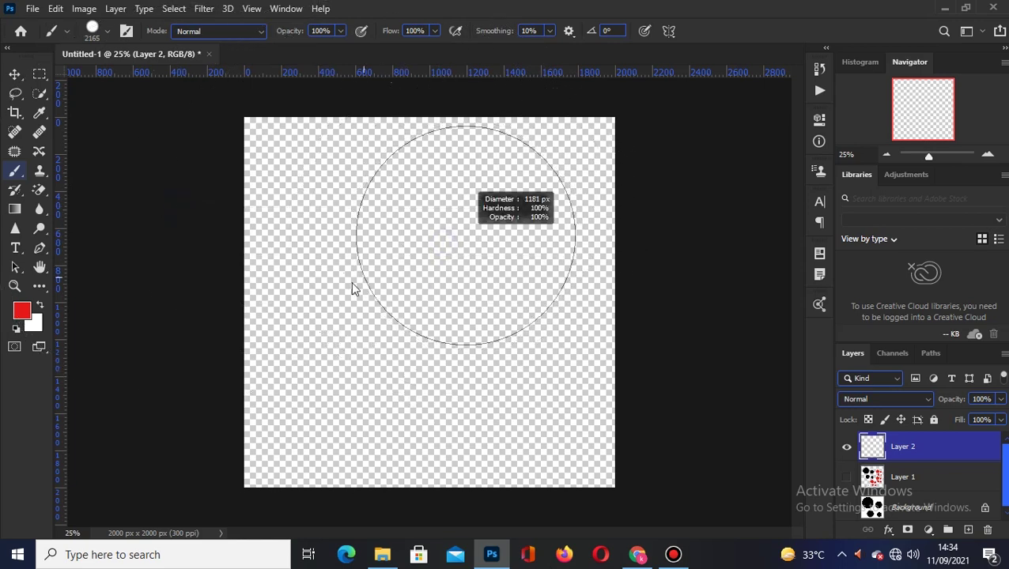
Stamp a large red circle at the centre and four 421 px circles at the corners.
{"action": "left_click", "coordinate": [430, 303]}
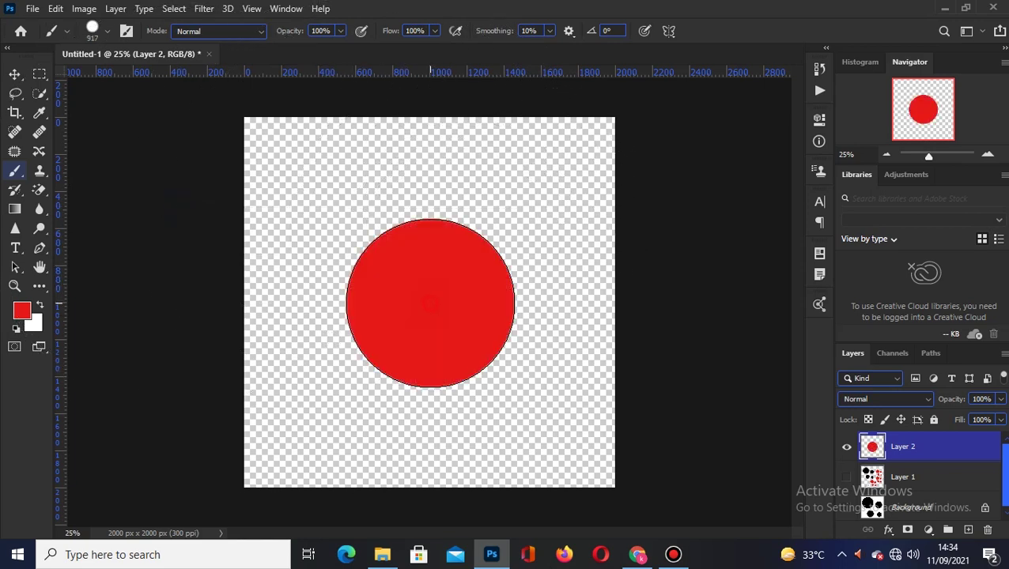
{"action": "left_click_drag", "start_coordinate": [484, 237], "coordinate": [469, 261]}
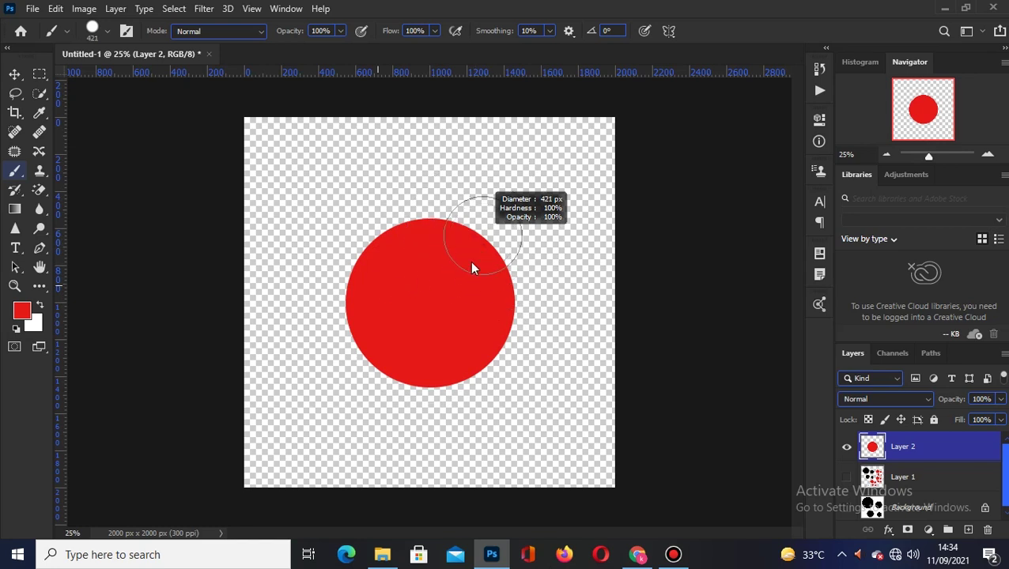
{"action": "left_click", "coordinate": [542, 192]}
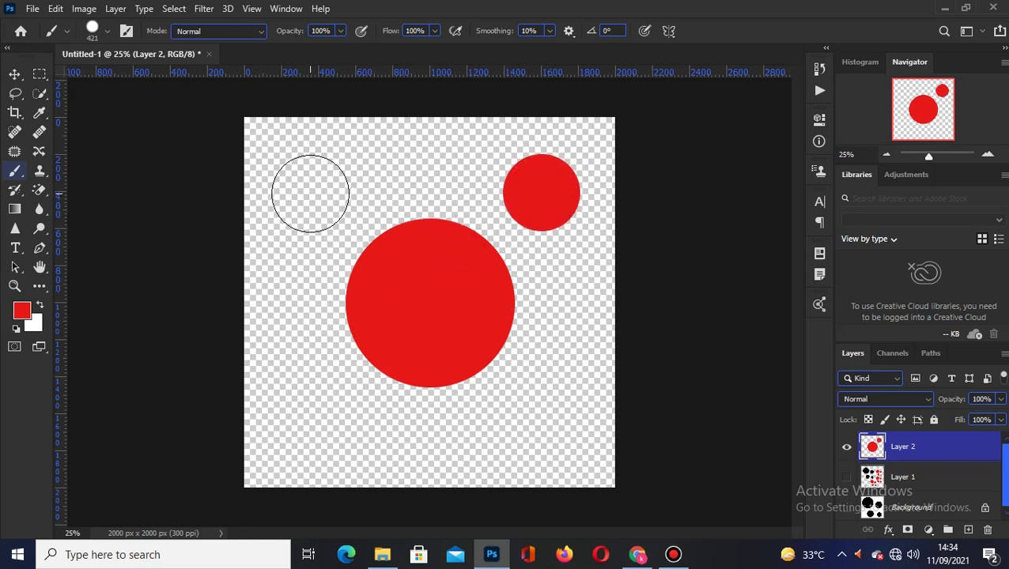
{"action": "left_click", "coordinate": [310, 193]}
{"action": "left_click", "coordinate": [314, 423]}
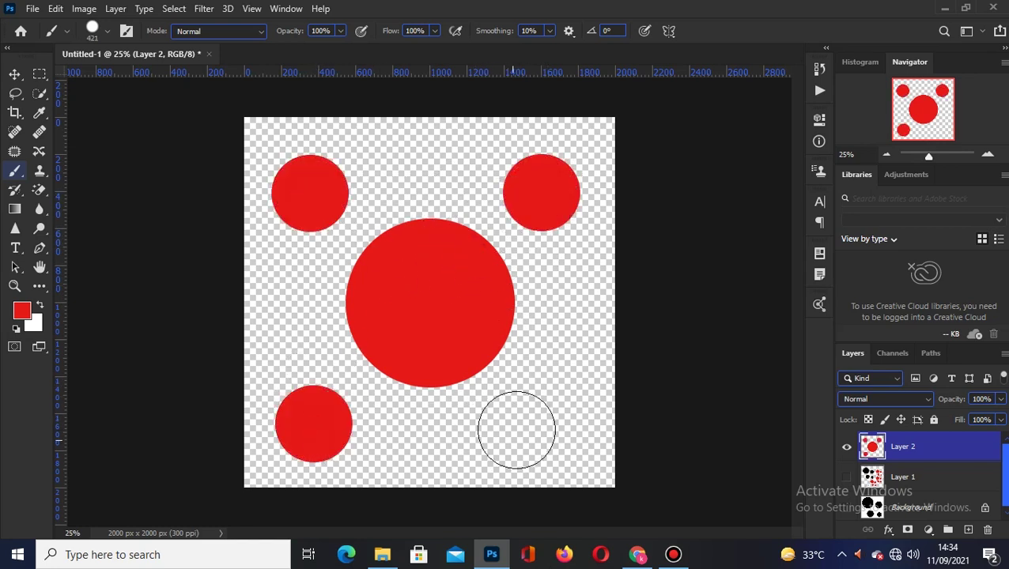
{"action": "left_click", "coordinate": [548, 428]}
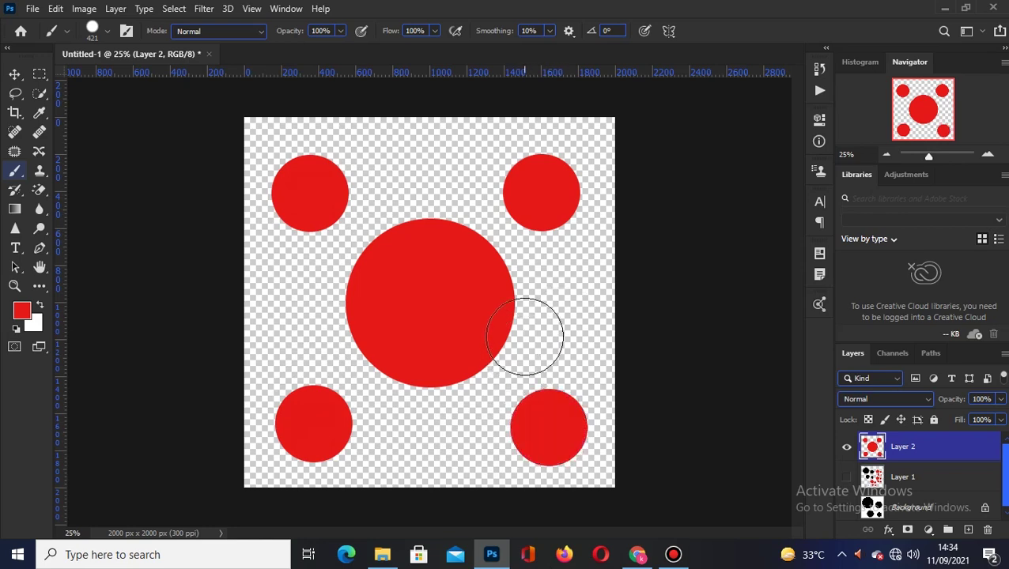
{"action": "left_click", "coordinate": [55, 9]}
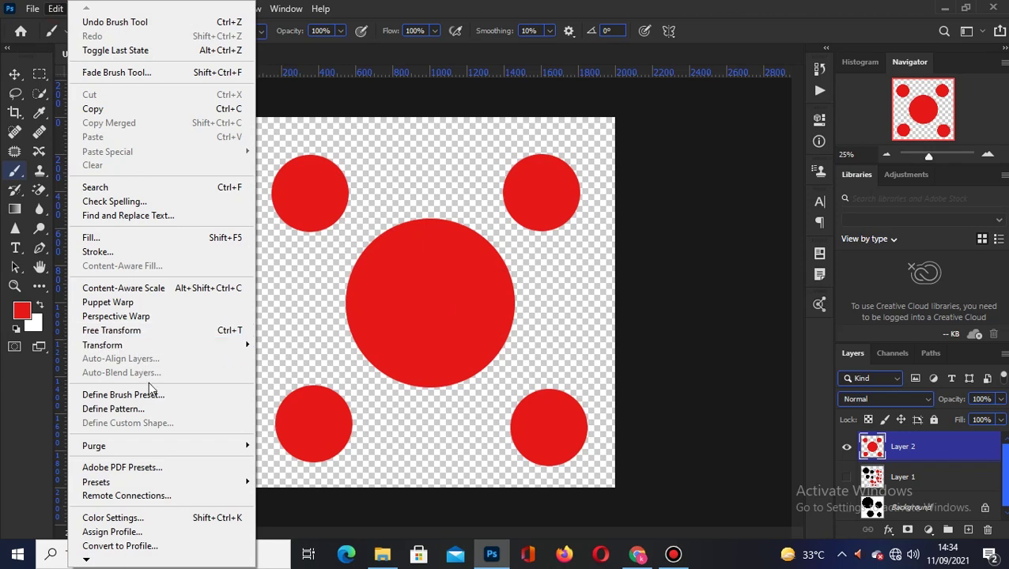
Define the red five-circle cluster as a brush preset named 'contoh2'.
{"action": "left_click", "coordinate": [149, 395]}
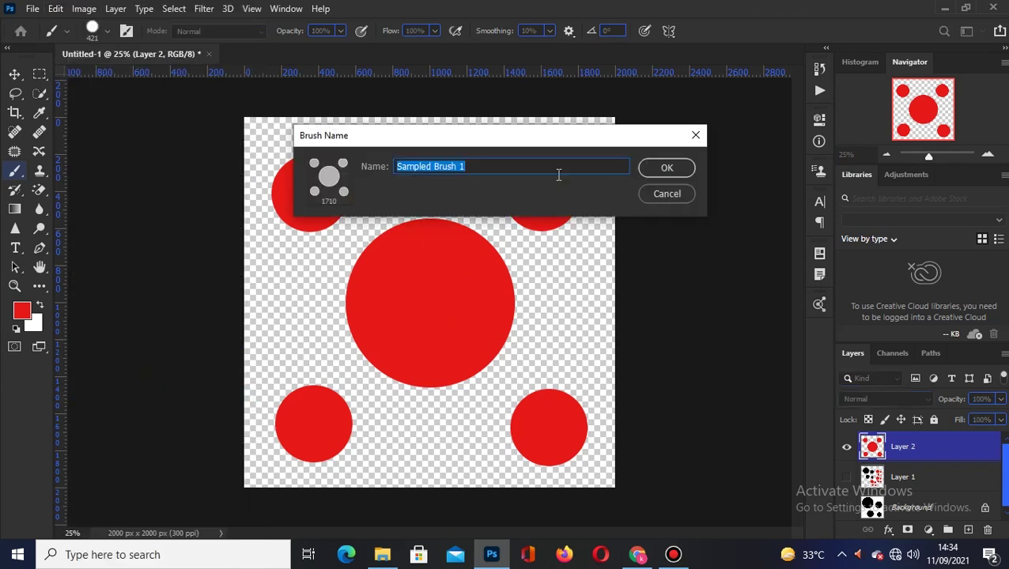
{"action": "type", "text": "contoh2"}
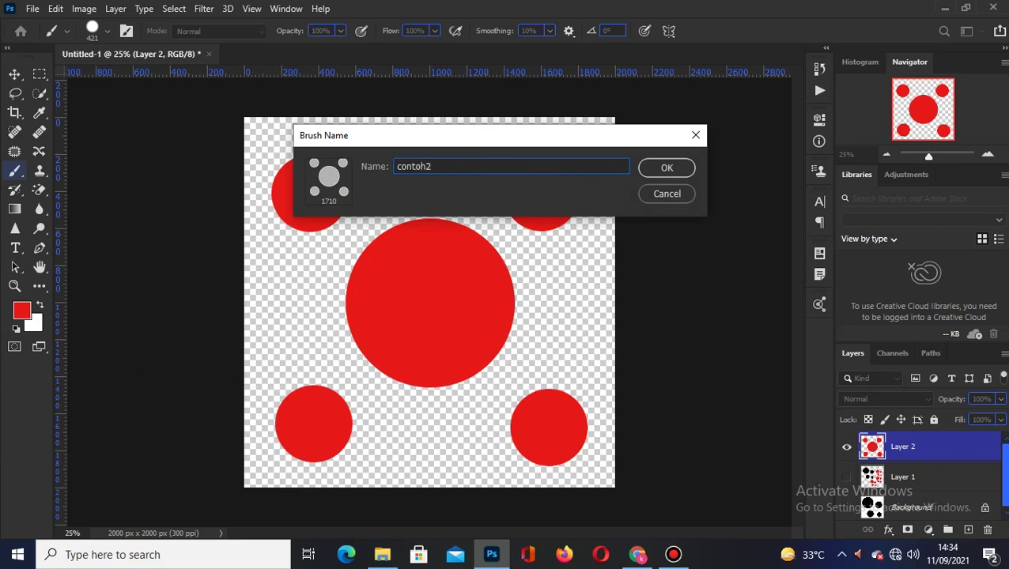
{"action": "left_click", "coordinate": [664, 169]}
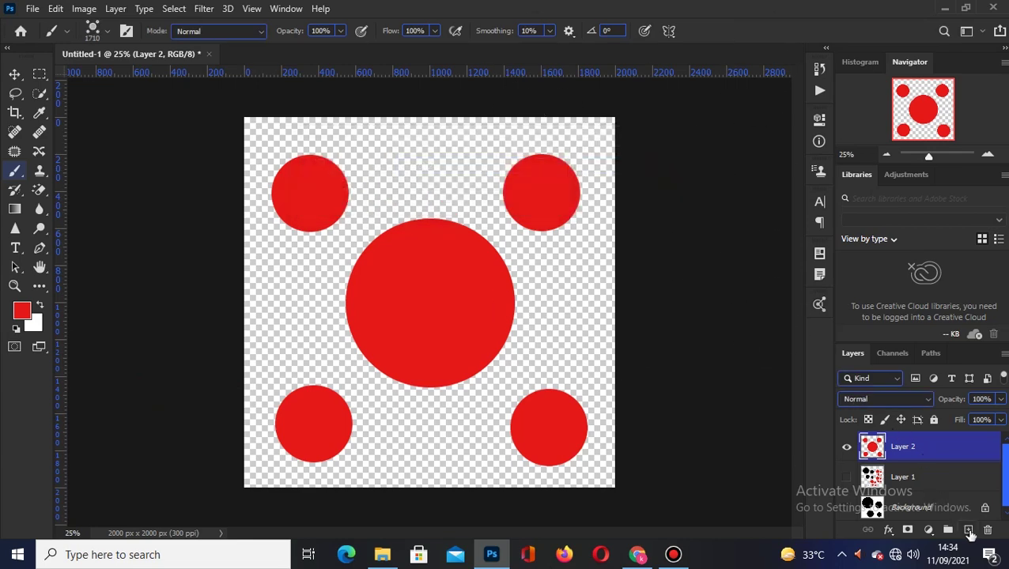
Add a new layer, hide Layer 2, and fill the new layer with white using the Paint Bucket.
{"action": "left_click", "coordinate": [968, 530]}
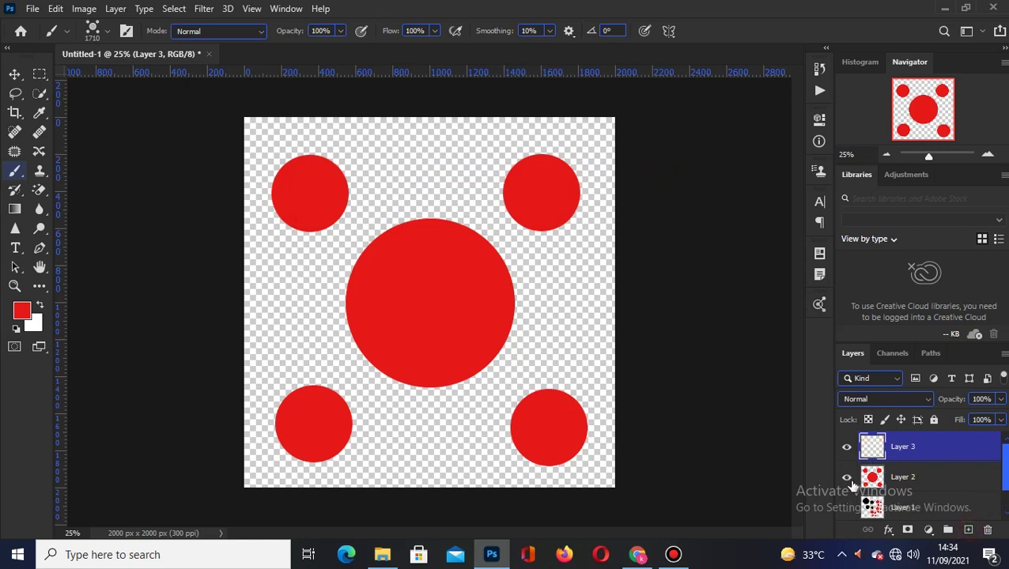
{"action": "left_click", "coordinate": [847, 477]}
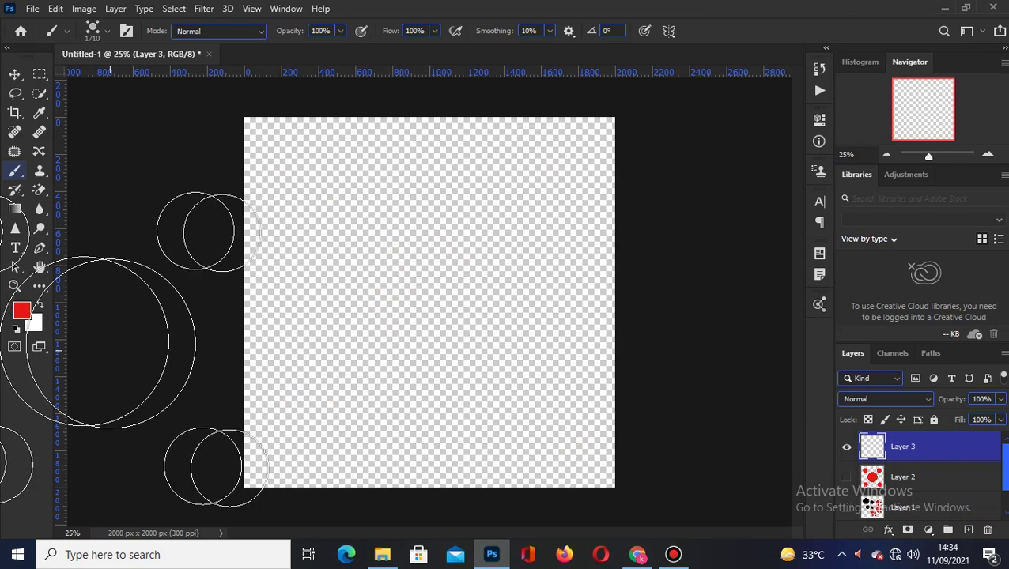
{"action": "left_click", "coordinate": [41, 307]}
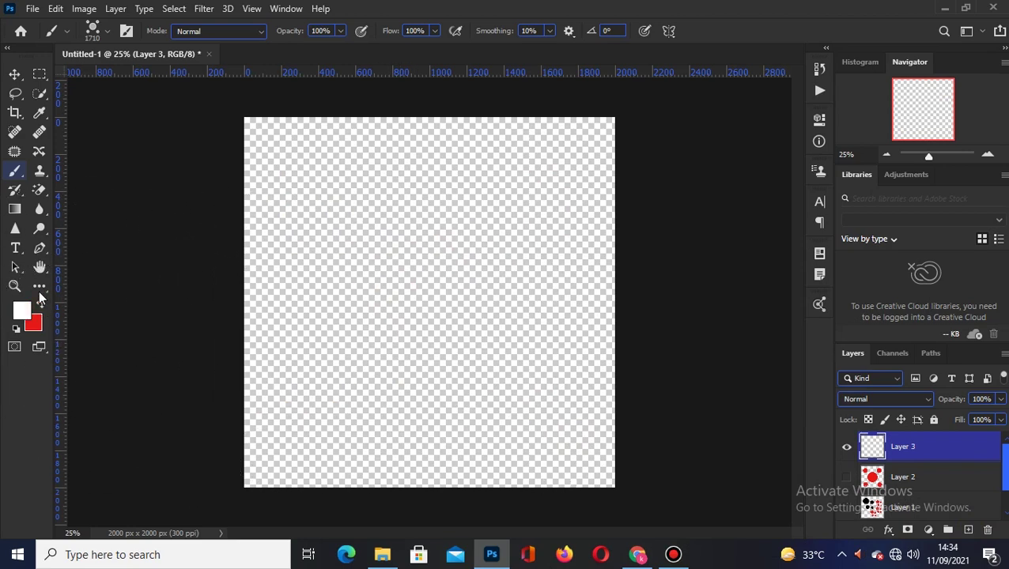
{"action": "left_click", "coordinate": [39, 287]}
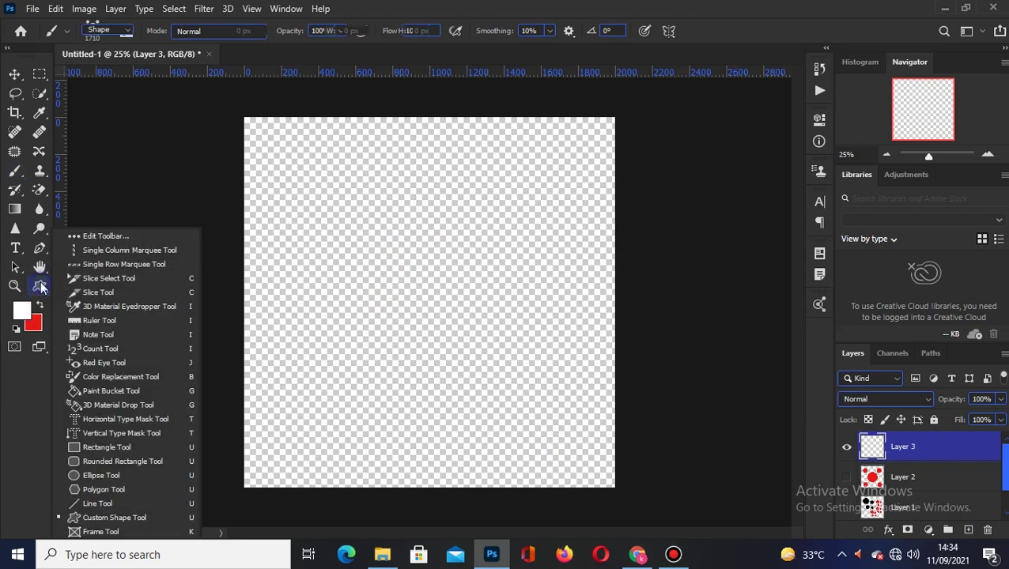
{"action": "left_click", "coordinate": [126, 392]}
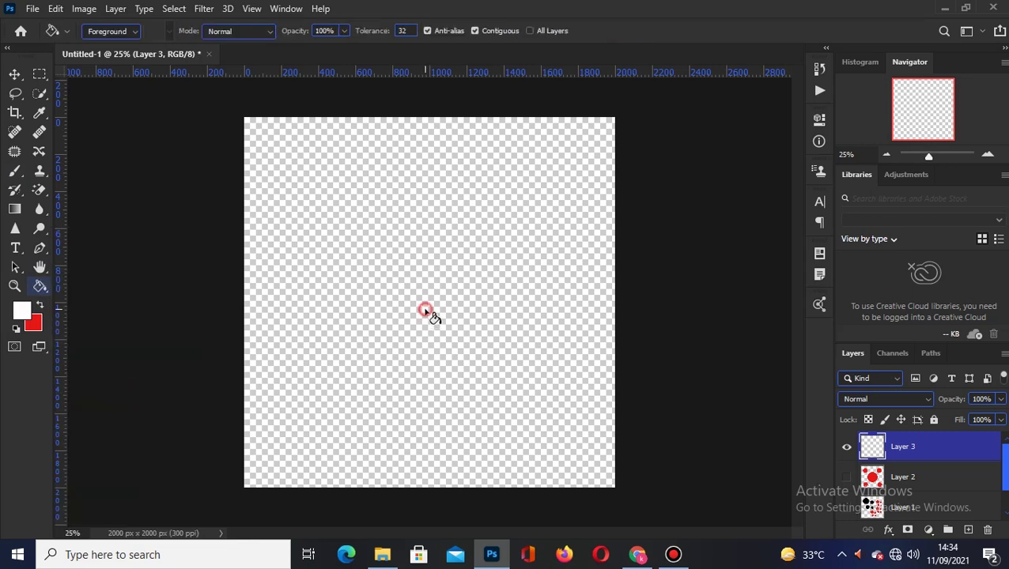
{"action": "left_click", "coordinate": [424, 310]}
Restore red as the foreground colour and return to the Brush tool's preset picker.
{"action": "left_click", "coordinate": [41, 306]}
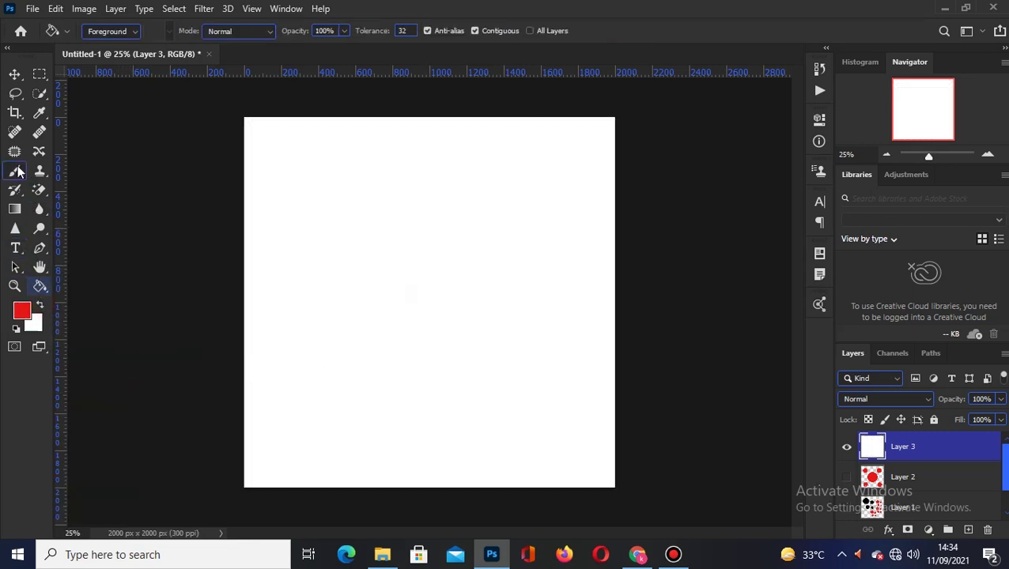
{"action": "left_click", "coordinate": [18, 171]}
{"action": "left_click", "coordinate": [99, 31]}
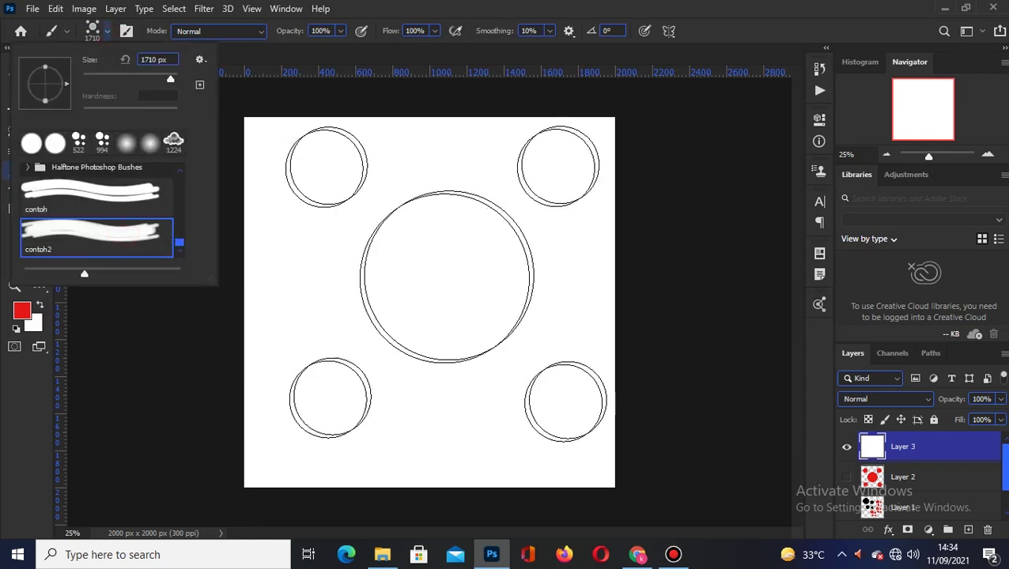
Stamp the contoh2 brush once in red at the centre of the white layer.
{"action": "right_click", "coordinate": [438, 289], "text": "alt"}
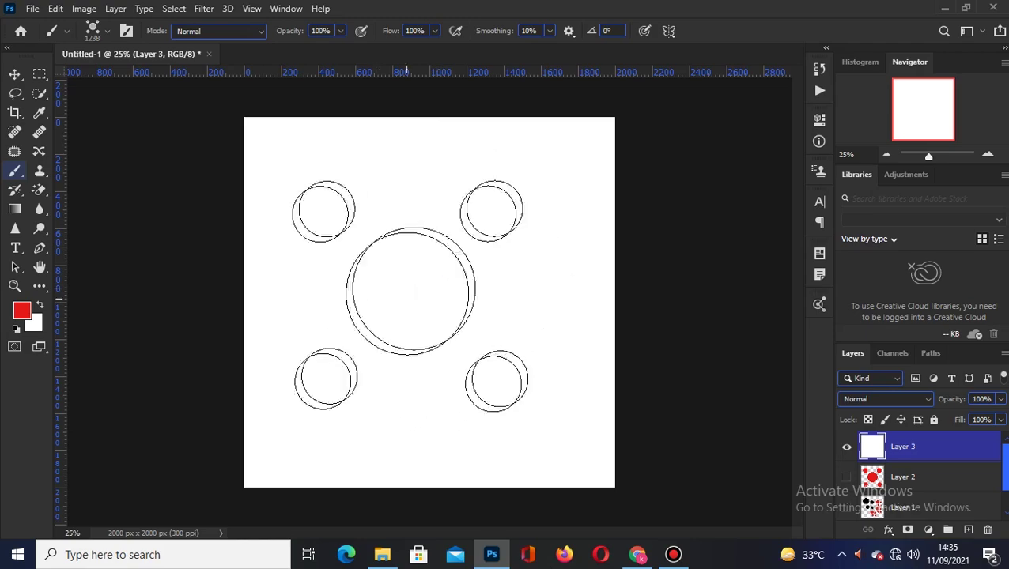
{"action": "left_click", "coordinate": [431, 277]}
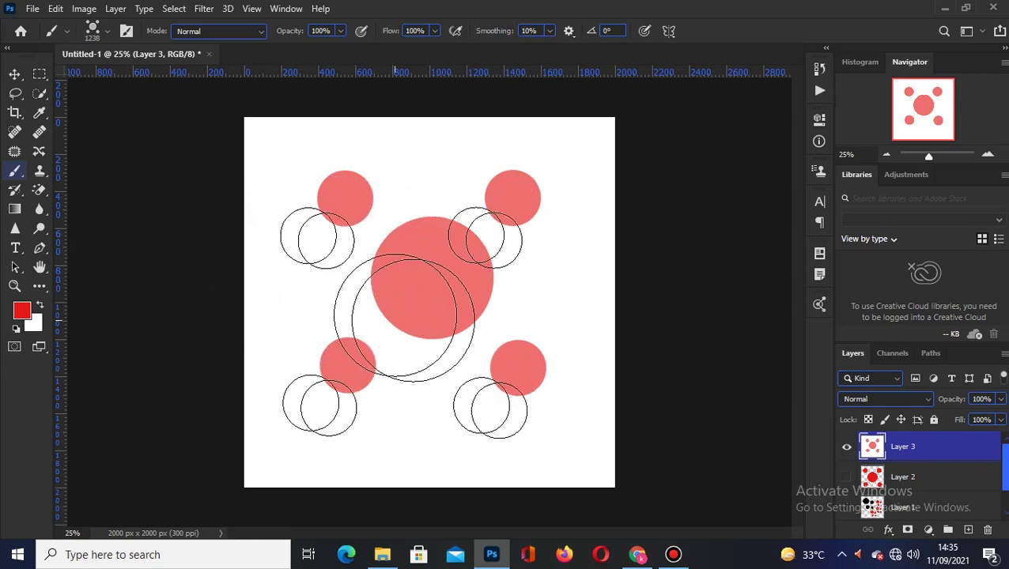
Set the foreground to black and stamp a smaller five-circle cluster at the canvas left.
{"action": "left_click", "coordinate": [22, 311]}
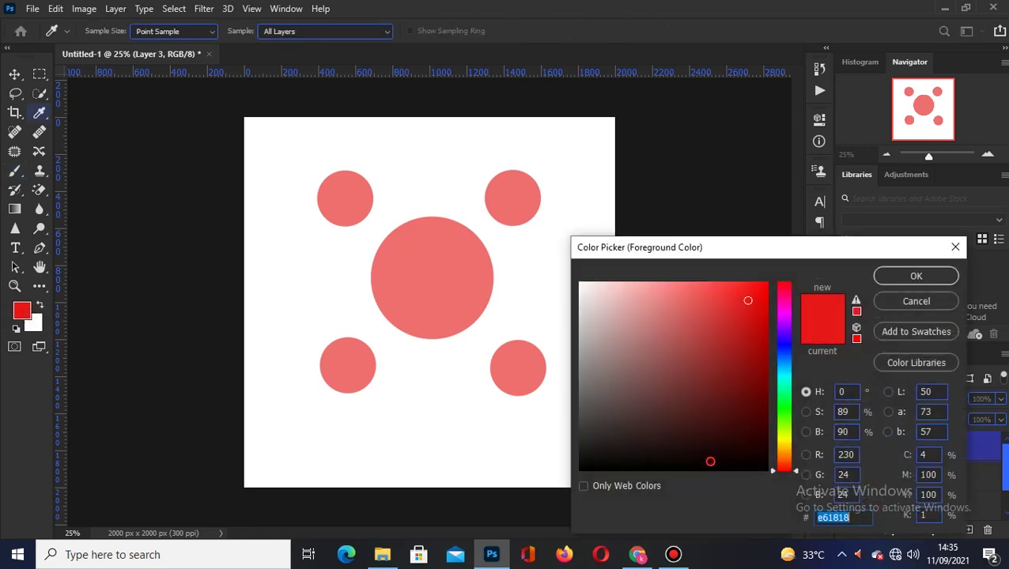
{"action": "left_click_drag", "start_coordinate": [710, 462], "coordinate": [724, 469]}
{"action": "left_click", "coordinate": [922, 279]}
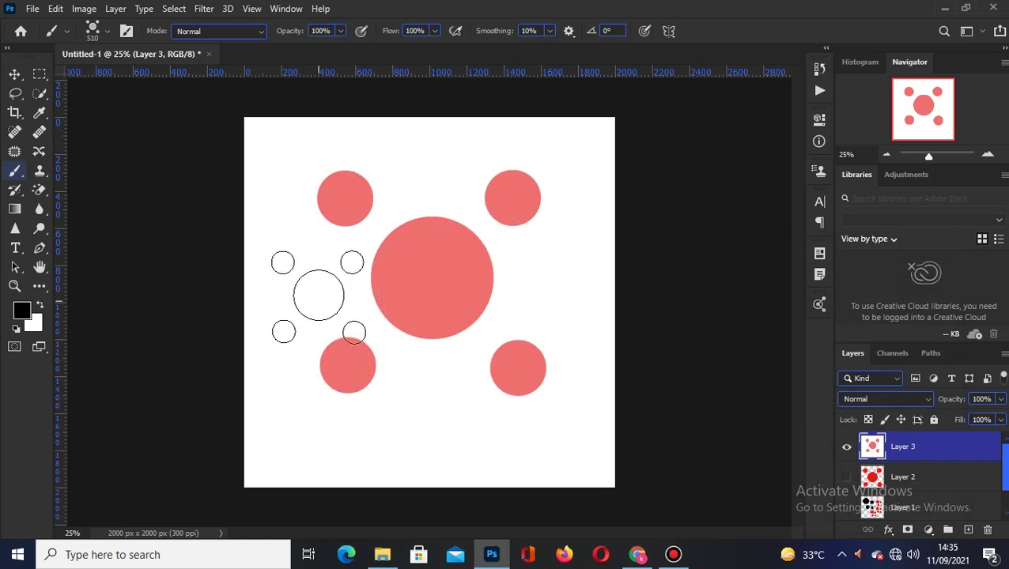
{"action": "left_click", "coordinate": [309, 281]}
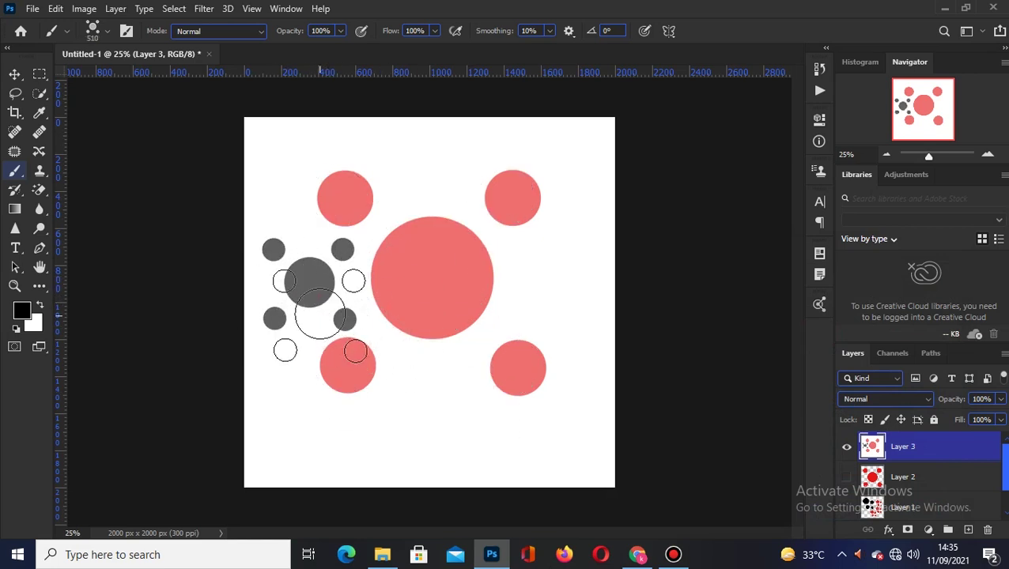
Switch to the contoh preset and stamp a black four-circle cluster at the bottom centre.
{"action": "left_click", "coordinate": [108, 32]}
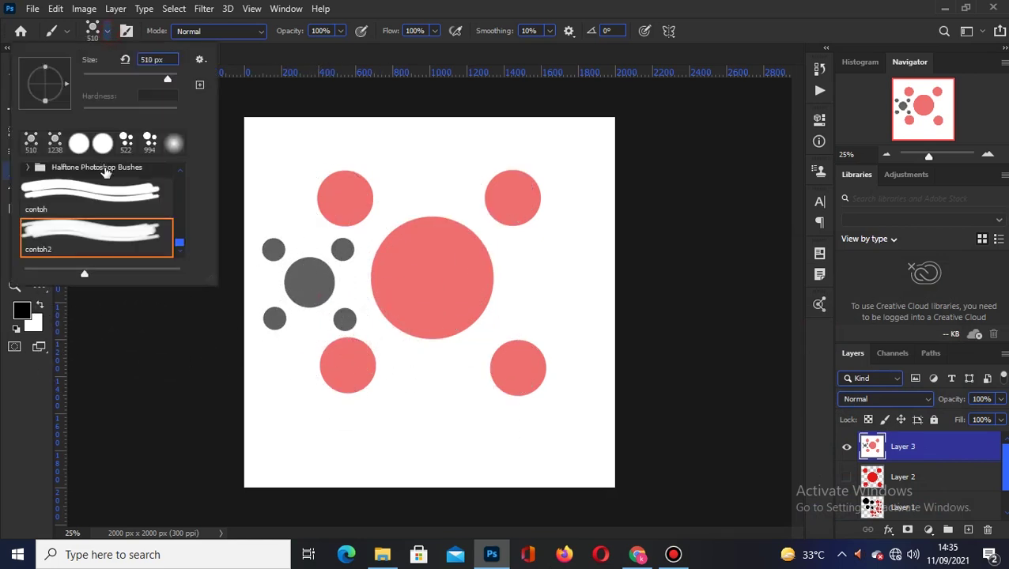
{"action": "left_click", "coordinate": [116, 194]}
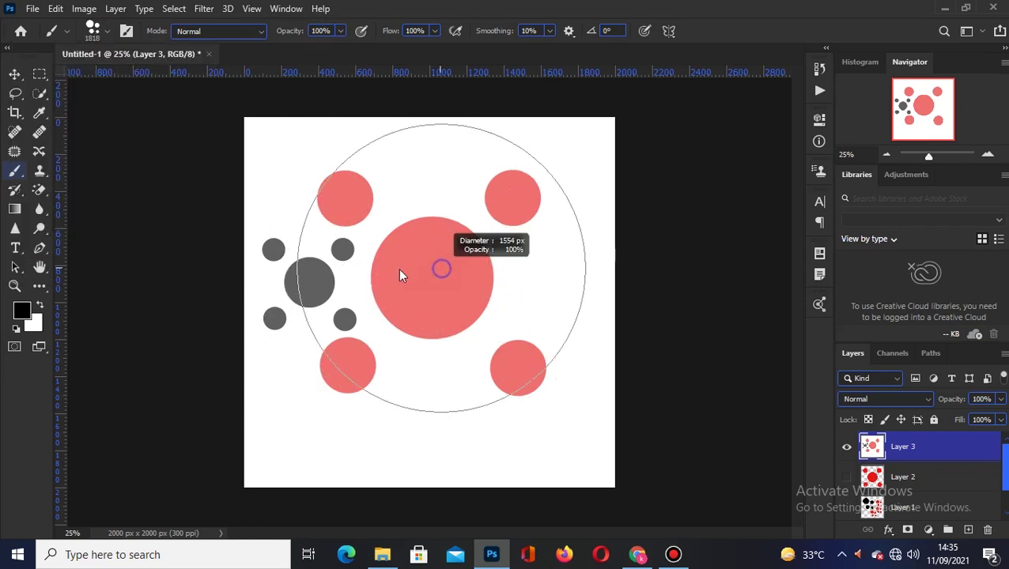
{"action": "left_click", "coordinate": [447, 410]}
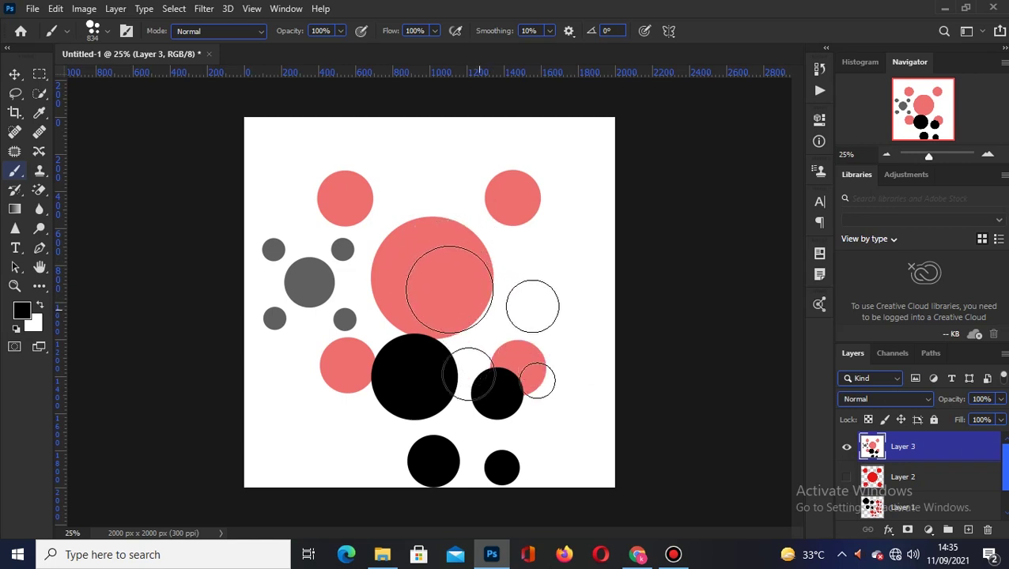
Drag awan-clipart-1 from Downloads onto the canvas and commit it as a new layer.
{"action": "left_click", "coordinate": [382, 555]}
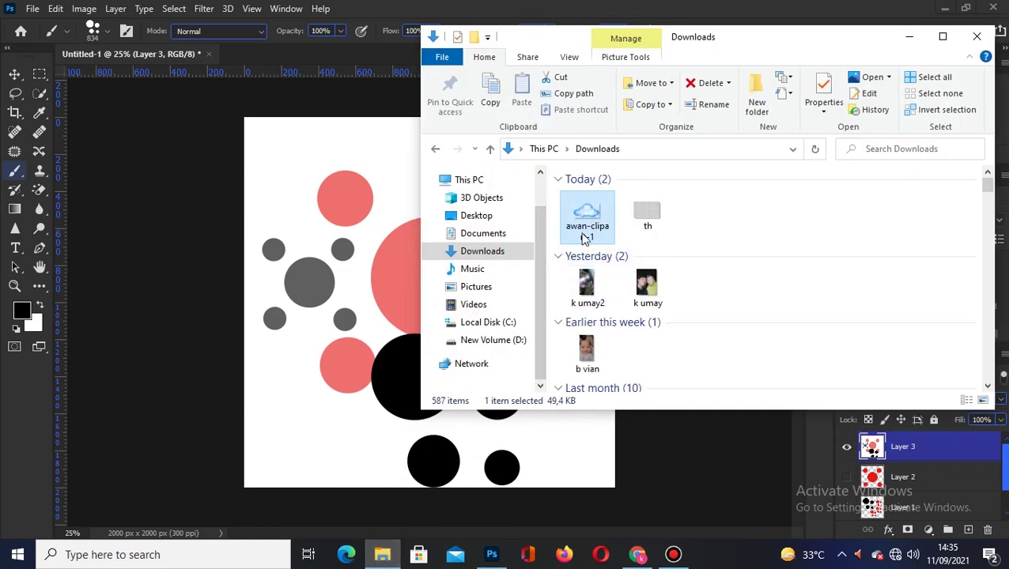
{"action": "mouse_move", "coordinate": [587, 215]}
{"action": "left_click_drag", "start_coordinate": [589, 217], "coordinate": [388, 261]}
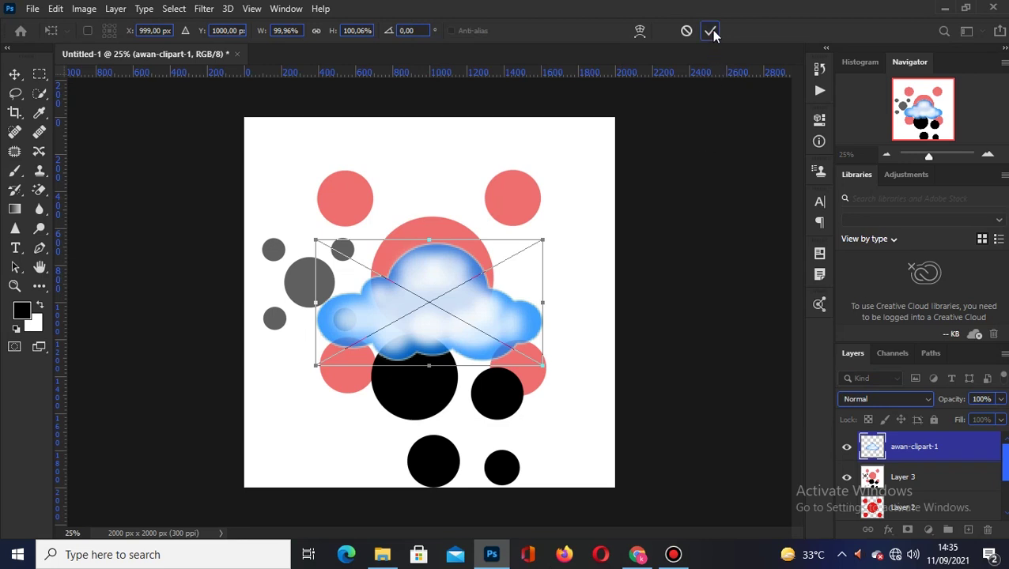
{"action": "left_click", "coordinate": [711, 30]}
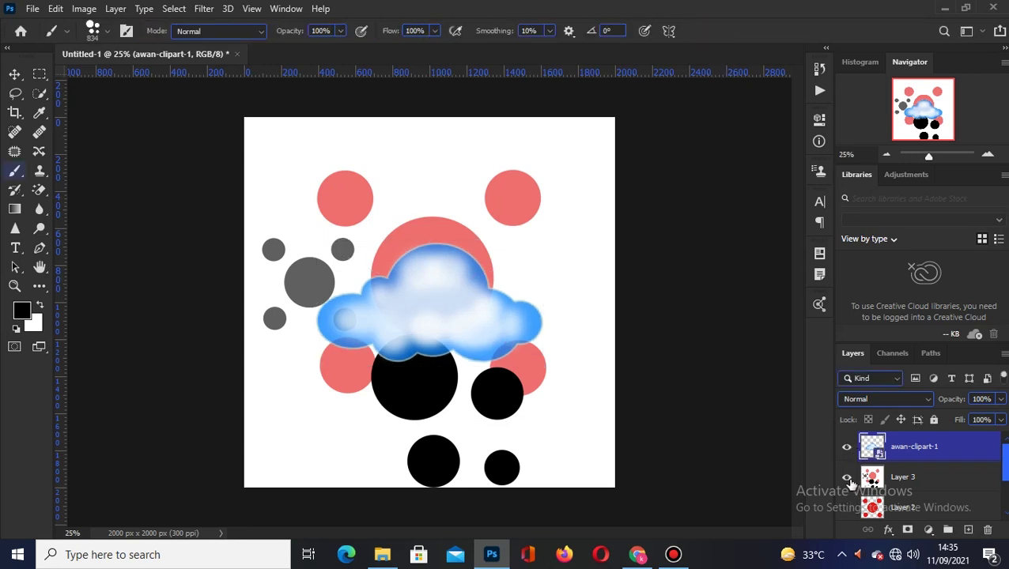
Hide Layer 3 and fill a new Layer 4 with white beneath the cloud layer.
{"action": "left_click", "coordinate": [848, 479]}
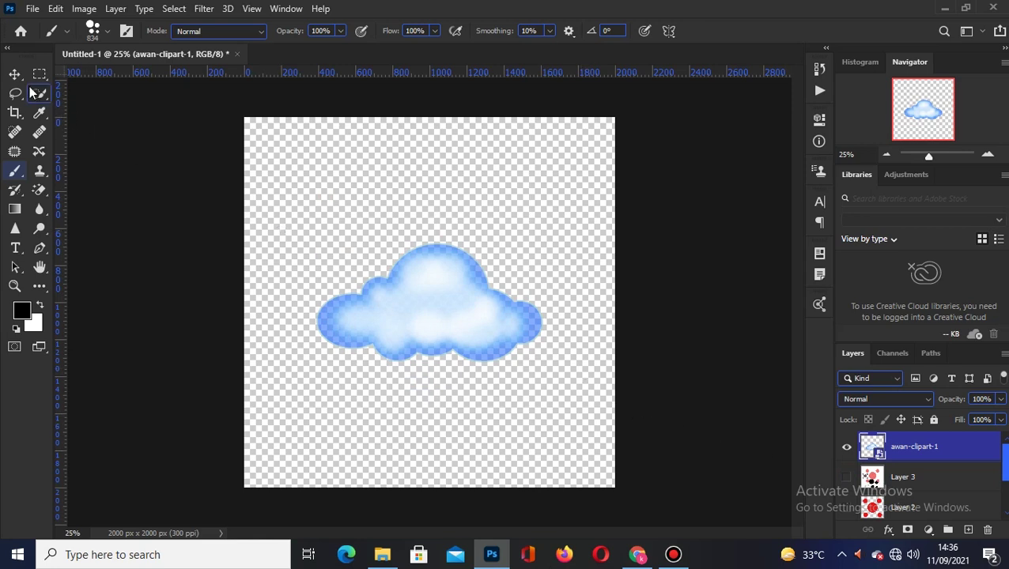
{"action": "left_click", "coordinate": [41, 302]}
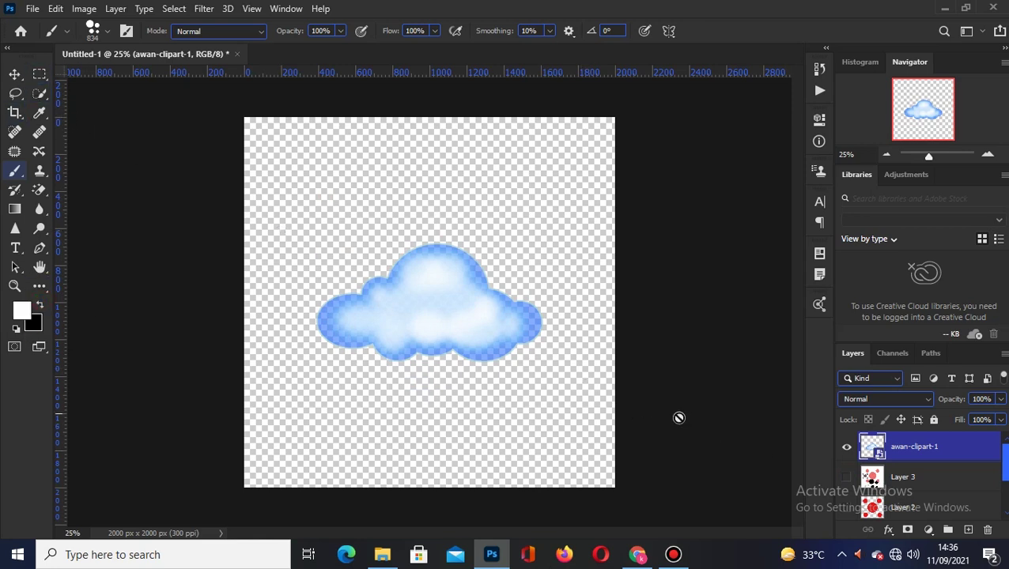
{"action": "left_click", "coordinate": [968, 529]}
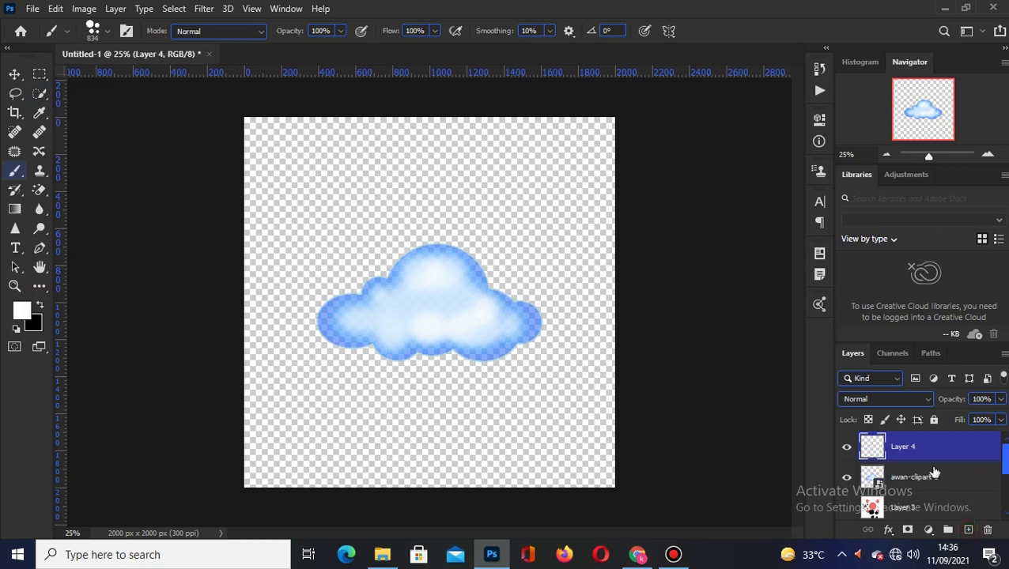
{"action": "left_click_drag", "start_coordinate": [915, 447], "coordinate": [925, 487]}
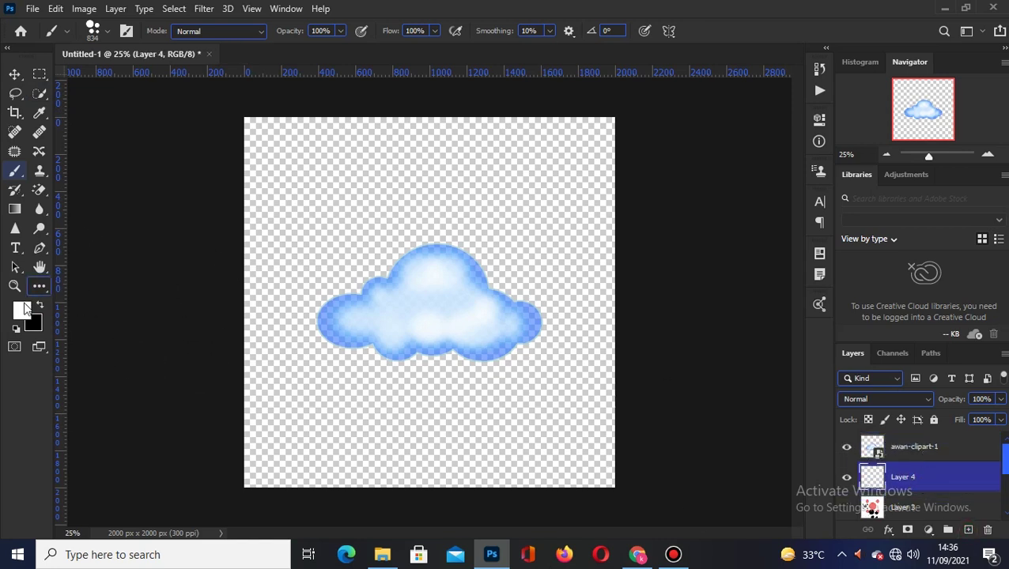
{"action": "left_click", "coordinate": [45, 287]}
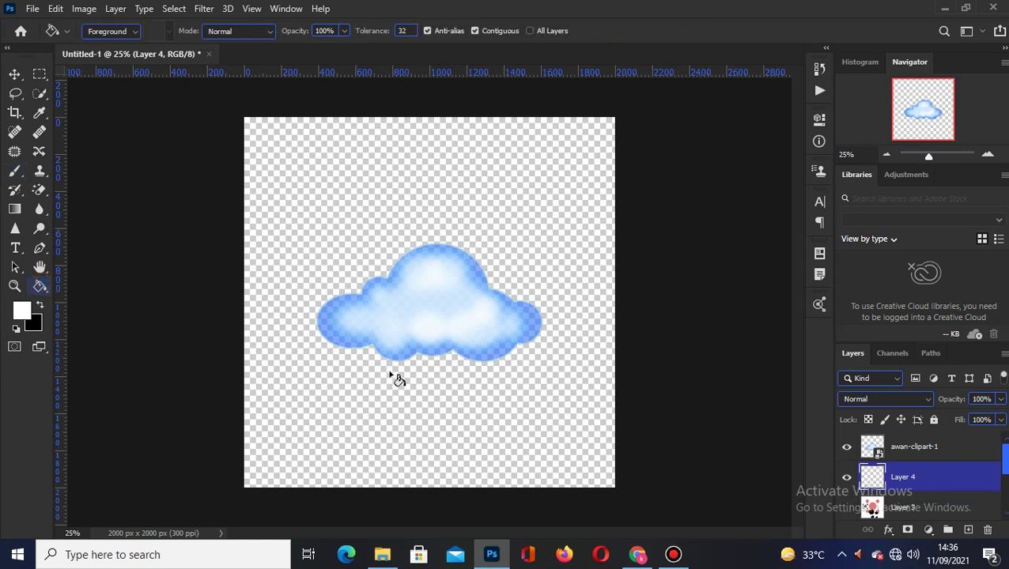
{"action": "left_click", "coordinate": [389, 394]}
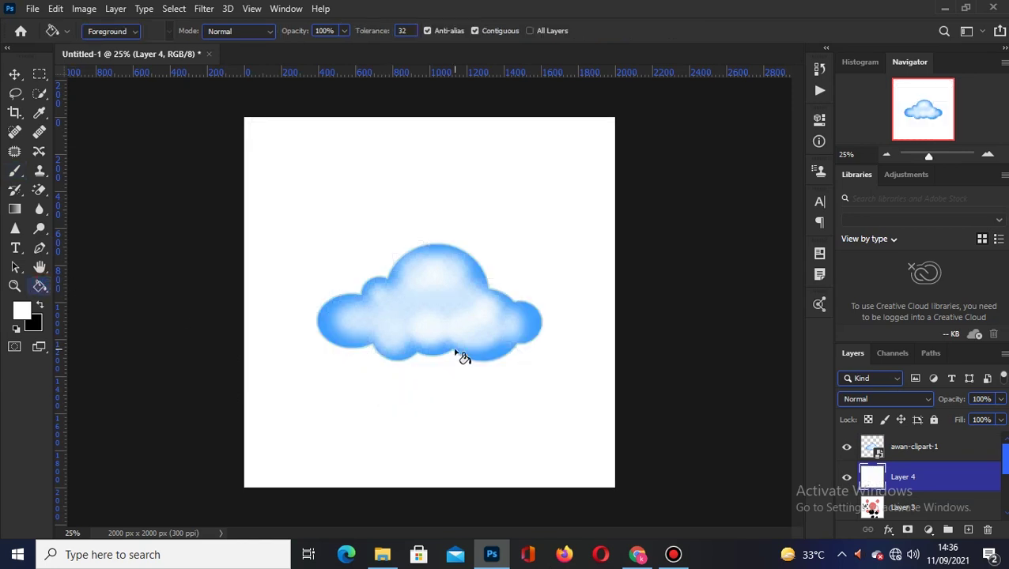
Nudge the awan-clipart-1 cloud up-left and stretch it to about 113% width.
{"action": "left_click", "coordinate": [922, 457]}
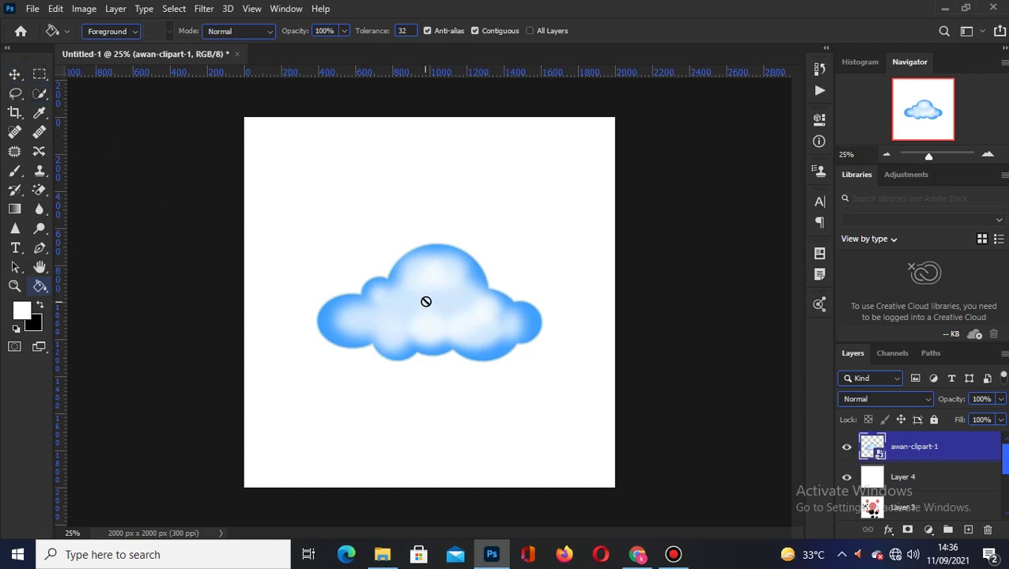
{"action": "left_click", "coordinate": [15, 75]}
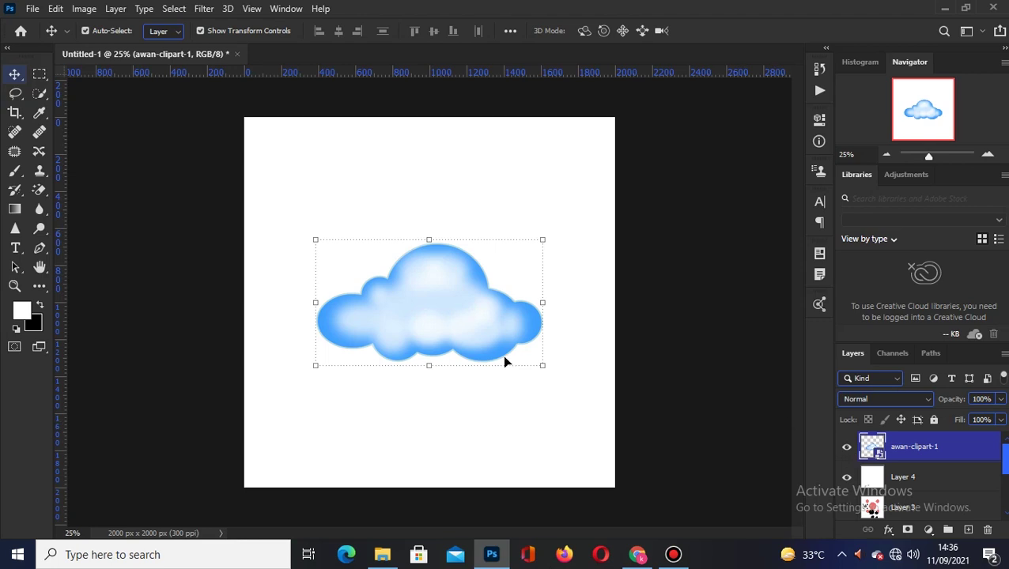
{"action": "left_click_drag", "start_coordinate": [461, 316], "coordinate": [446, 304]}
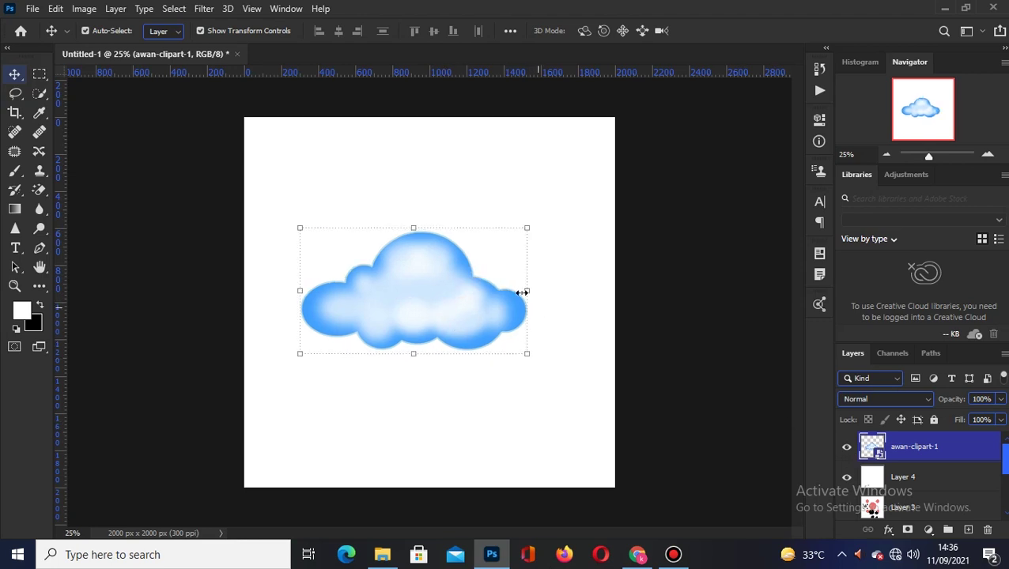
{"action": "left_click_drag", "start_coordinate": [527, 291], "coordinate": [557, 291]}
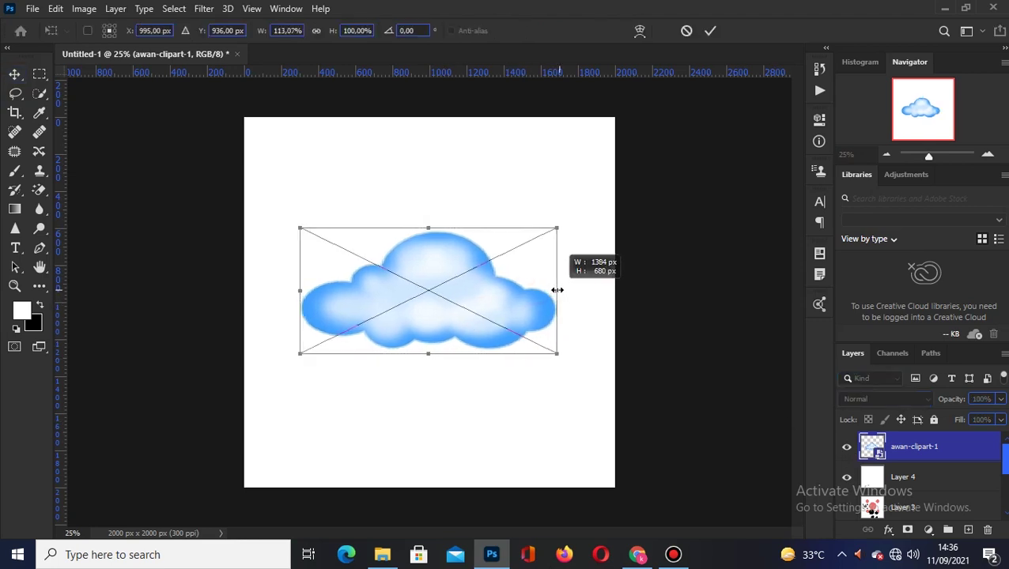
{"action": "left_click", "coordinate": [710, 32]}
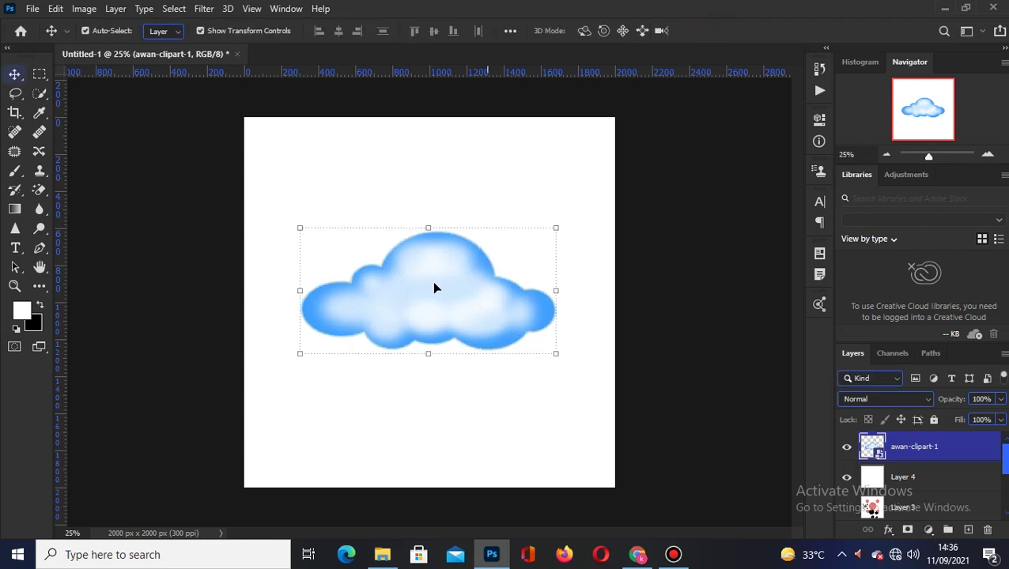
{"action": "left_click", "coordinate": [89, 10]}
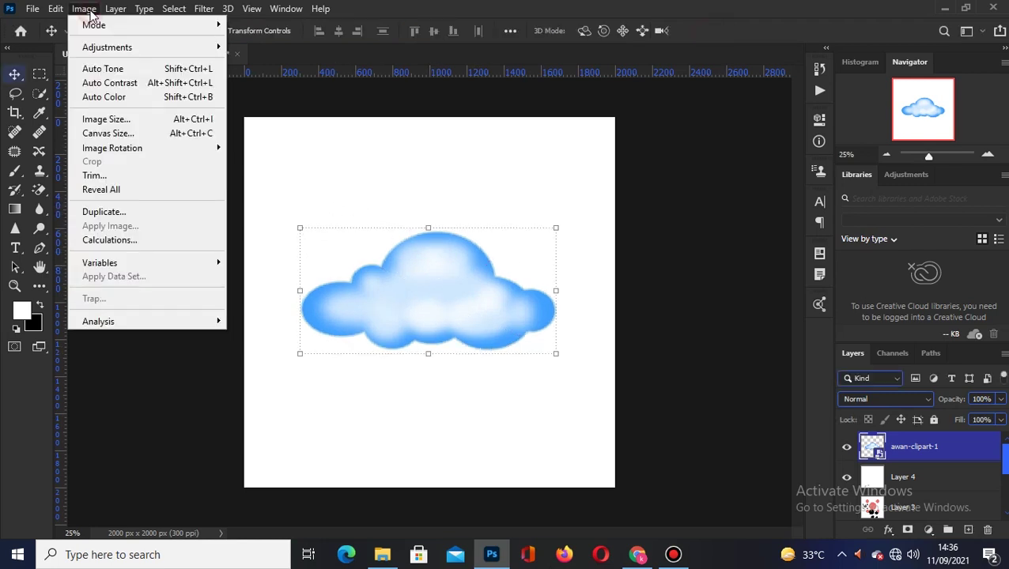
{"action": "mouse_move", "coordinate": [107, 46]}
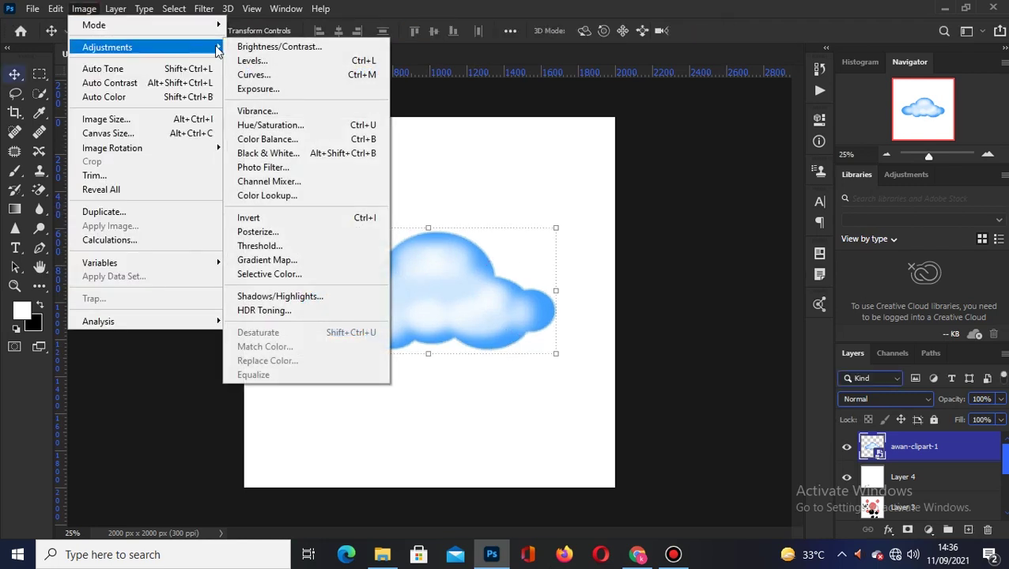
Apply Black & White to the cloud with Blues -126, Cyans 9, Greens 15, Magentas -4.
{"action": "left_click", "coordinate": [289, 161]}
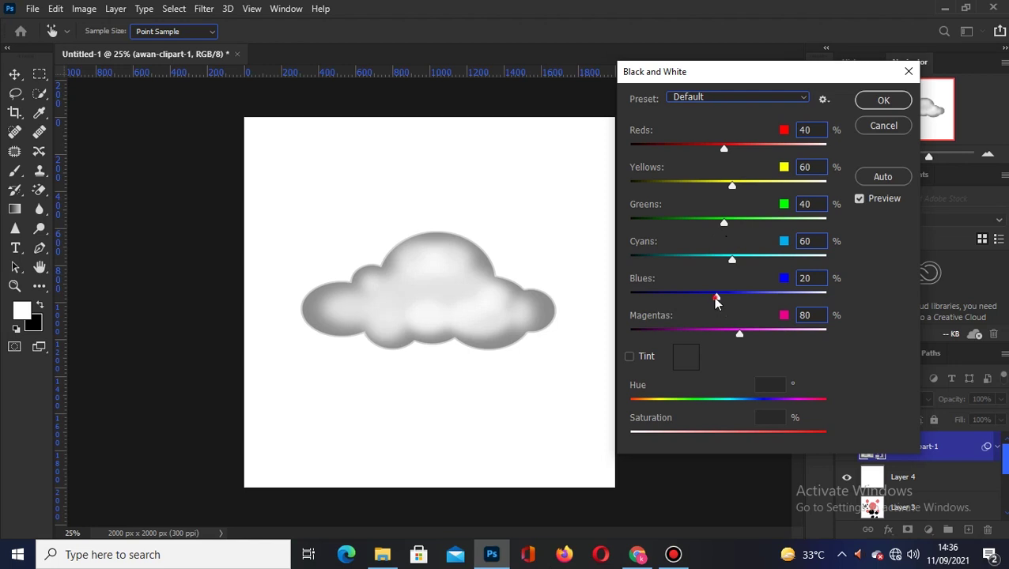
{"action": "left_click_drag", "start_coordinate": [715, 301], "coordinate": [668, 301]}
{"action": "left_click_drag", "start_coordinate": [732, 332], "coordinate": [705, 333]}
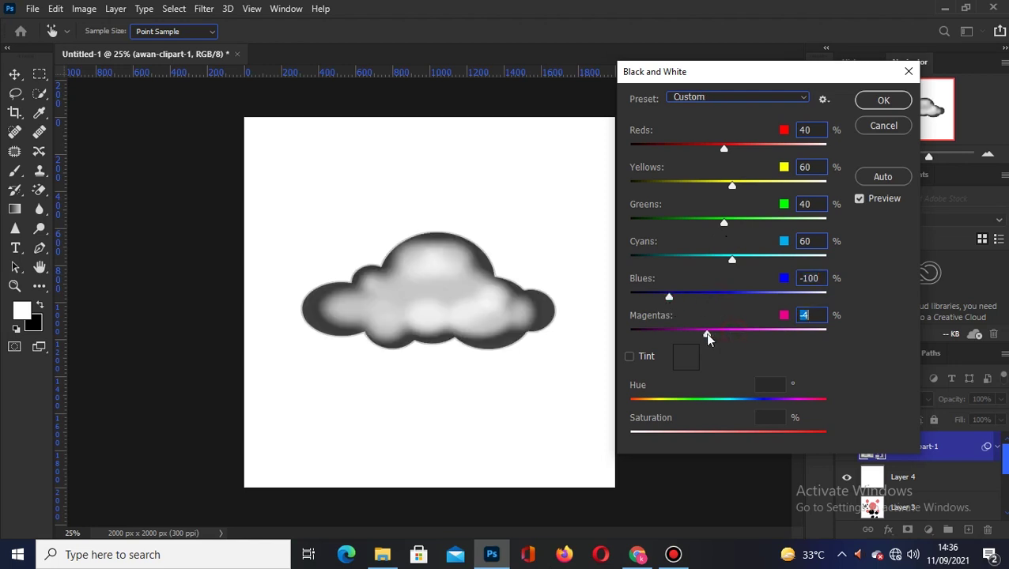
{"action": "left_click_drag", "start_coordinate": [668, 299], "coordinate": [658, 299]}
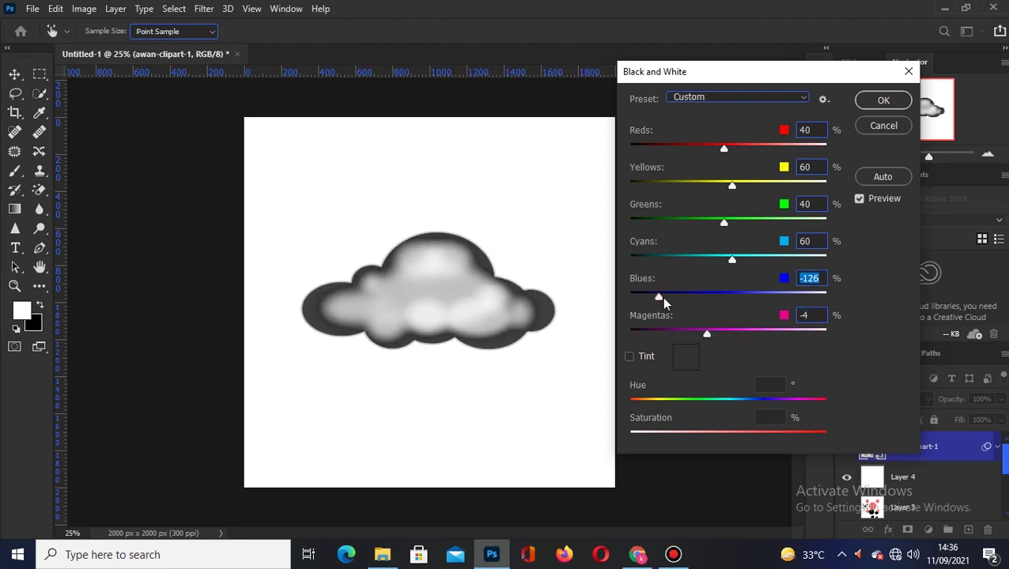
{"action": "left_click_drag", "start_coordinate": [732, 262], "coordinate": [711, 261]}
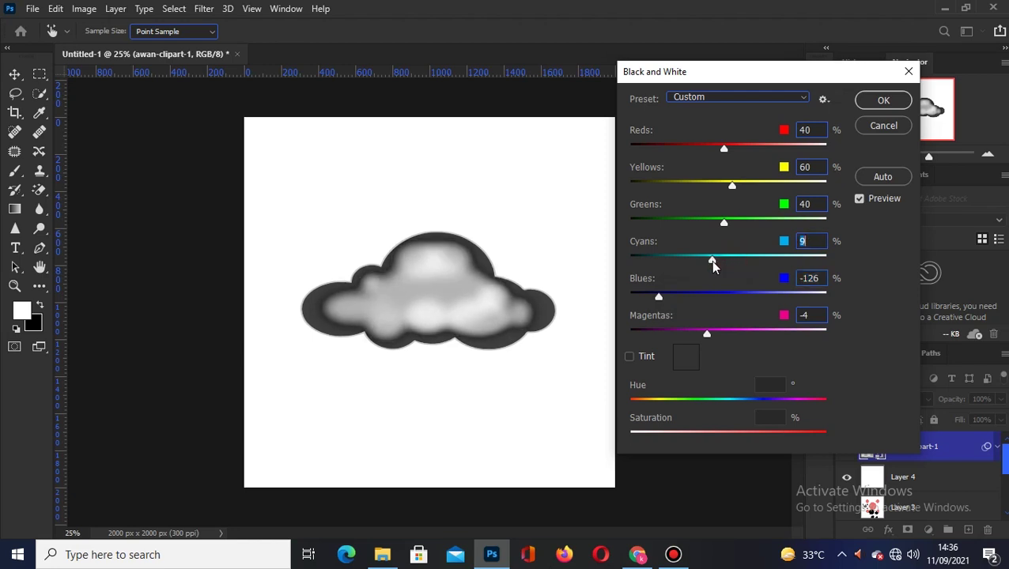
{"action": "left_click_drag", "start_coordinate": [722, 222], "coordinate": [714, 230]}
{"action": "left_click", "coordinate": [883, 100]}
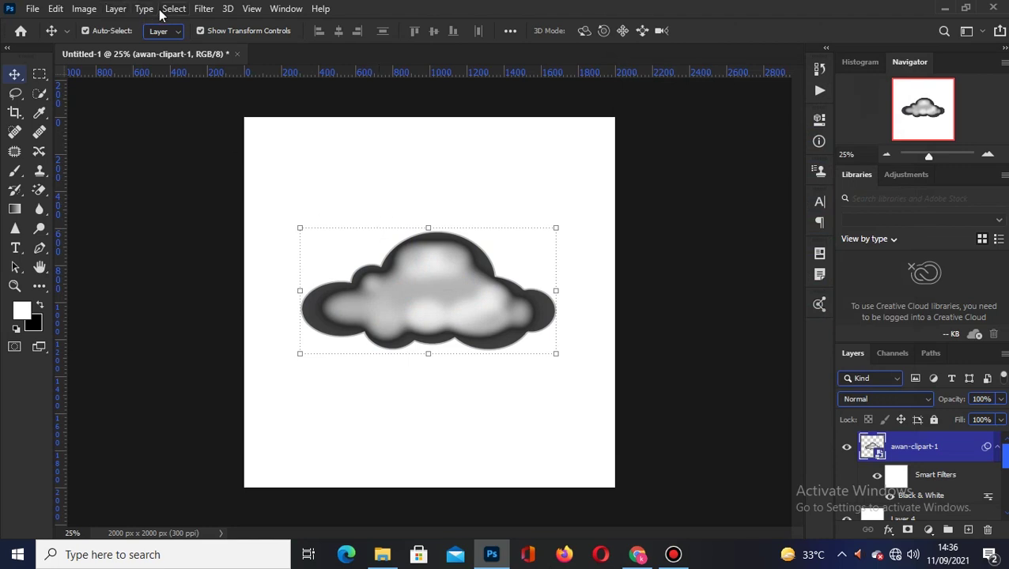
Add a Curves adjustment to the cloud mapping input 152 to output 104.
{"action": "left_click", "coordinate": [87, 10]}
{"action": "mouse_move", "coordinate": [107, 47]}
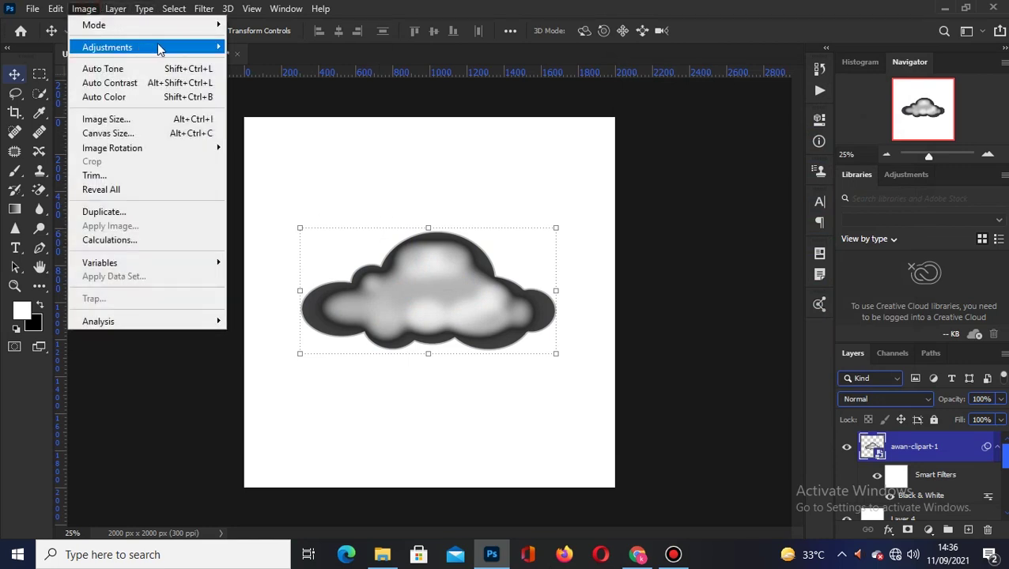
{"action": "left_click", "coordinate": [253, 76]}
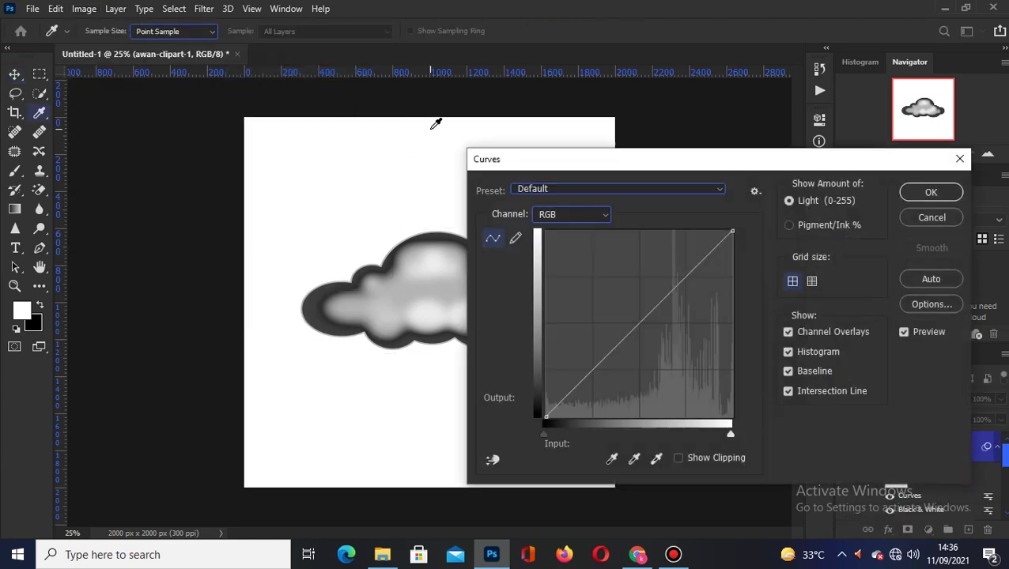
{"action": "left_click_drag", "start_coordinate": [616, 159], "coordinate": [751, 106]}
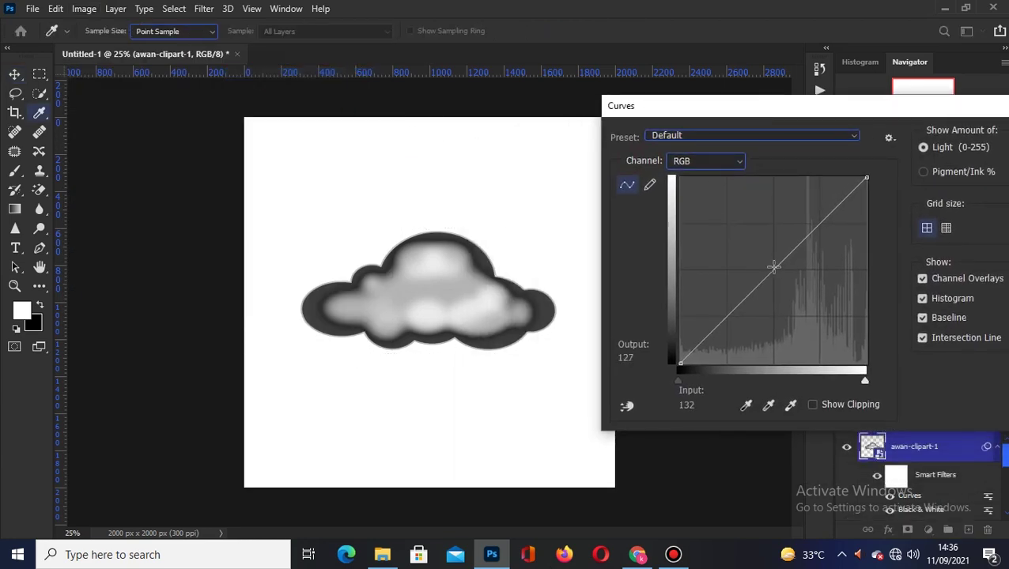
{"action": "left_click_drag", "start_coordinate": [773, 266], "coordinate": [791, 287]}
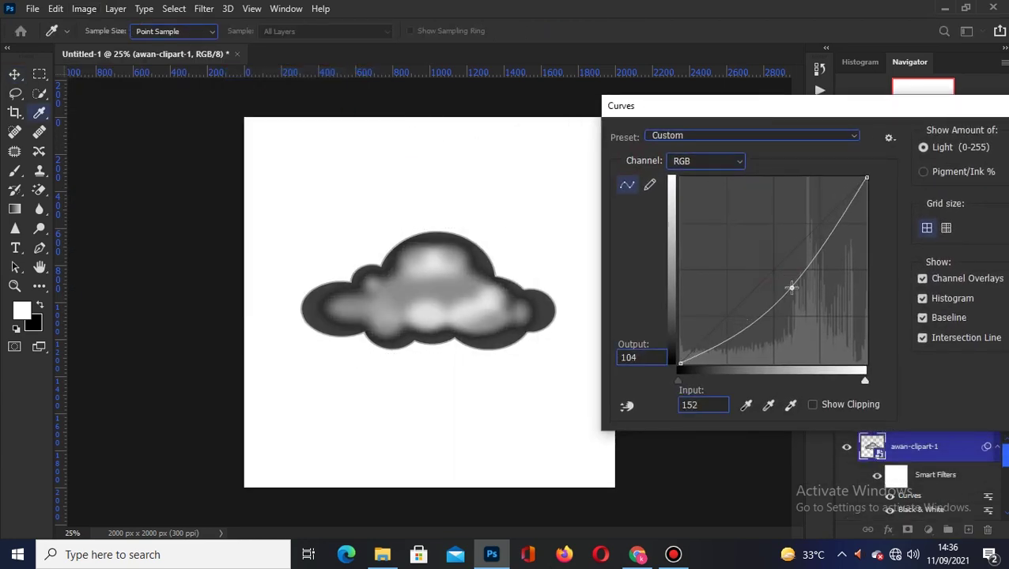
{"action": "left_click_drag", "start_coordinate": [854, 123], "coordinate": [679, 139]}
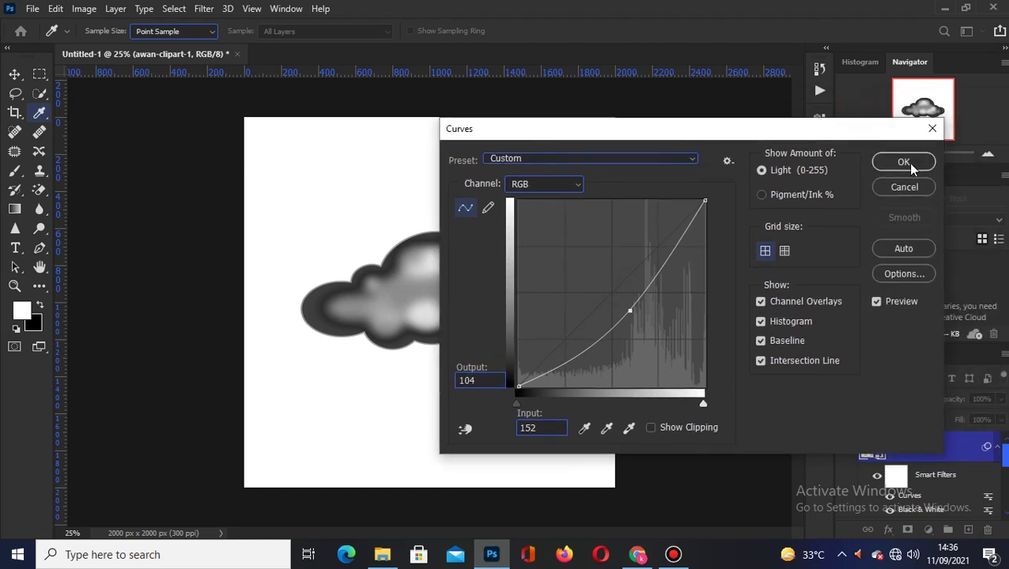
{"action": "left_click", "coordinate": [901, 162]}
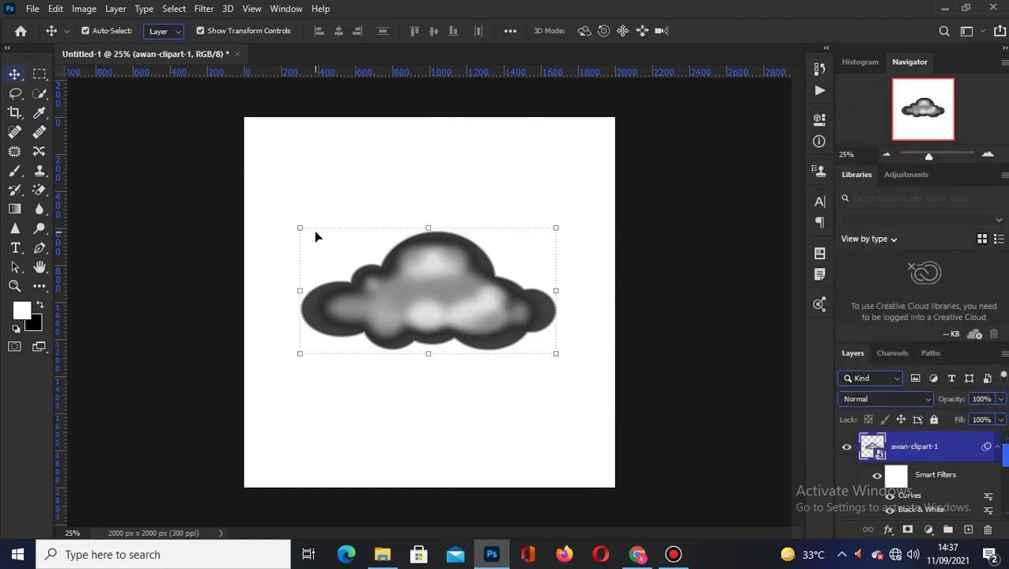
Define the grayscale cloud as a new brush preset named 'awan'.
{"action": "left_click", "coordinate": [55, 8]}
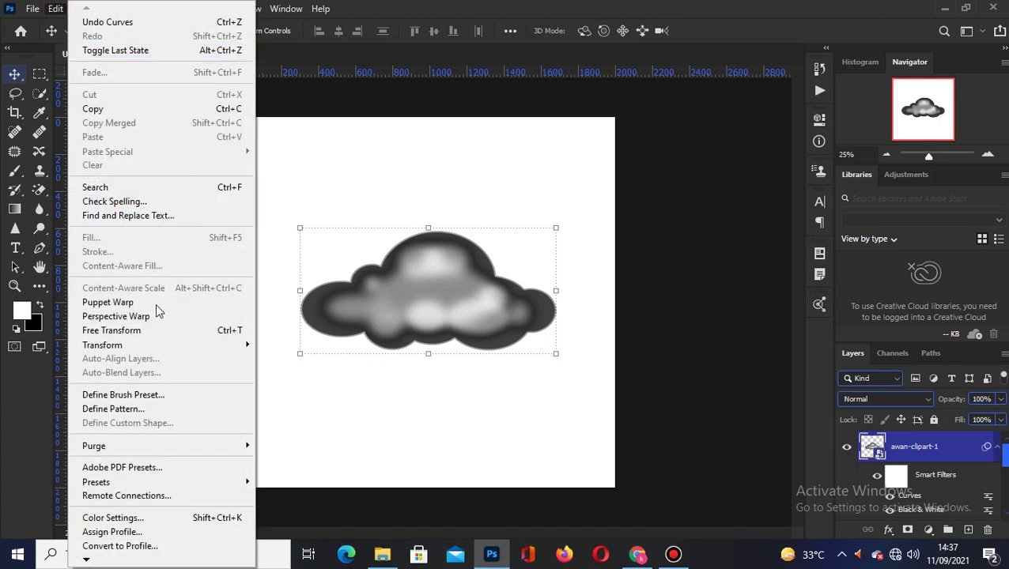
{"action": "left_click", "coordinate": [156, 396]}
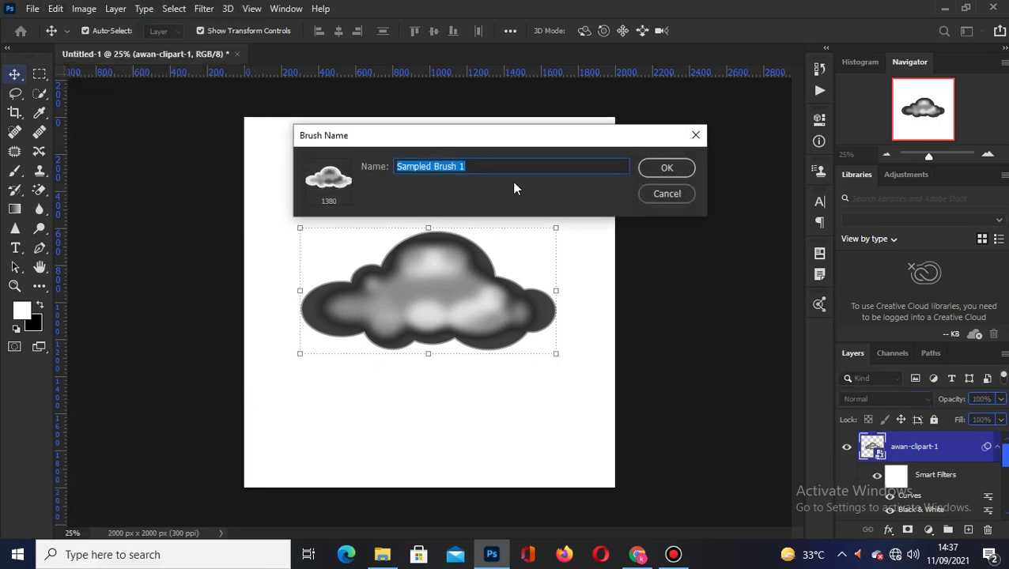
{"action": "type", "text": "awan"}
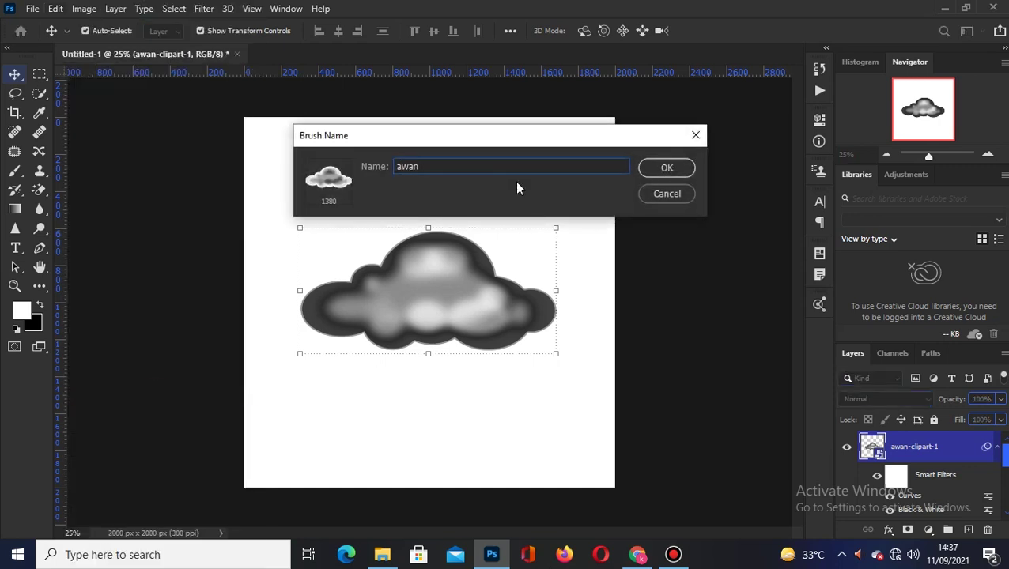
{"action": "left_click", "coordinate": [654, 170]}
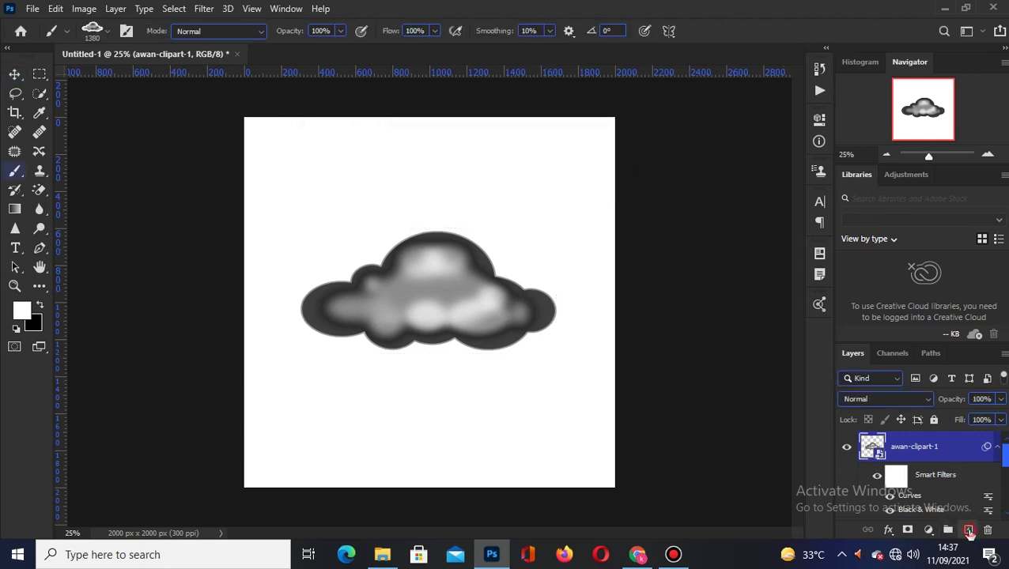
On a new Layer 5 with awan-clipart-1 hidden, stamp one black cloud near the top.
{"action": "left_click", "coordinate": [968, 529]}
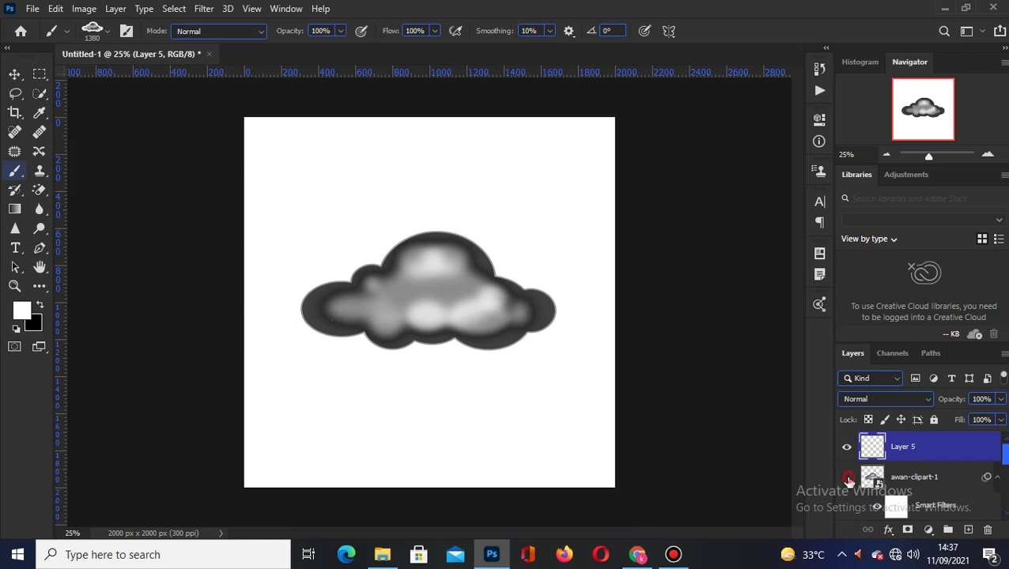
{"action": "left_click", "coordinate": [847, 479]}
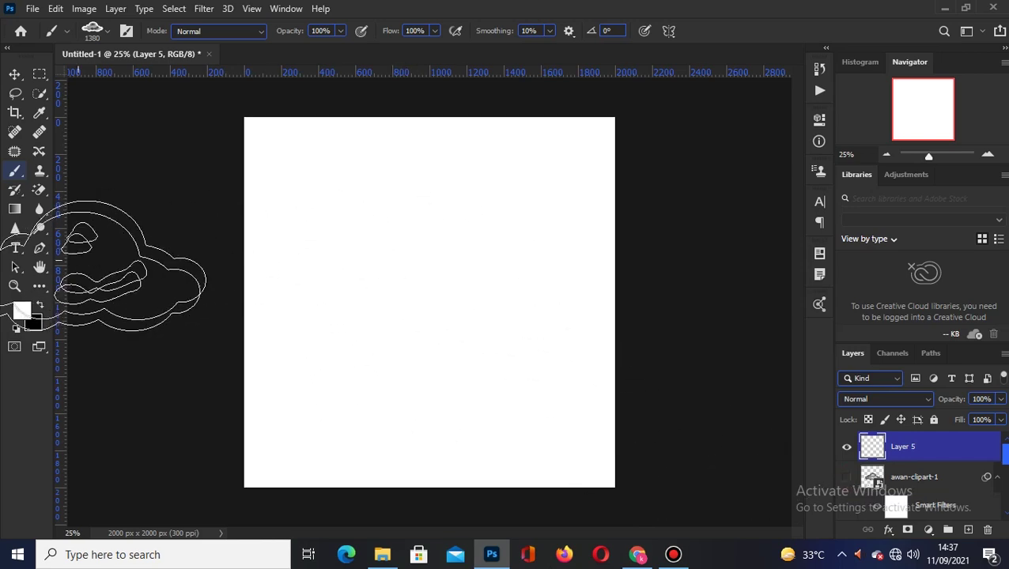
{"action": "left_click", "coordinate": [41, 305]}
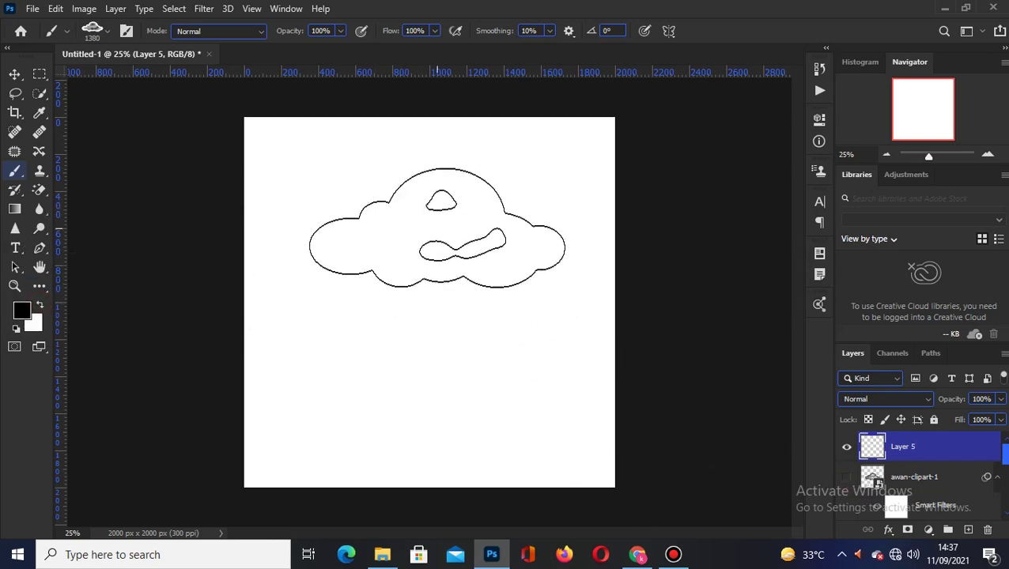
{"action": "left_click", "coordinate": [423, 218]}
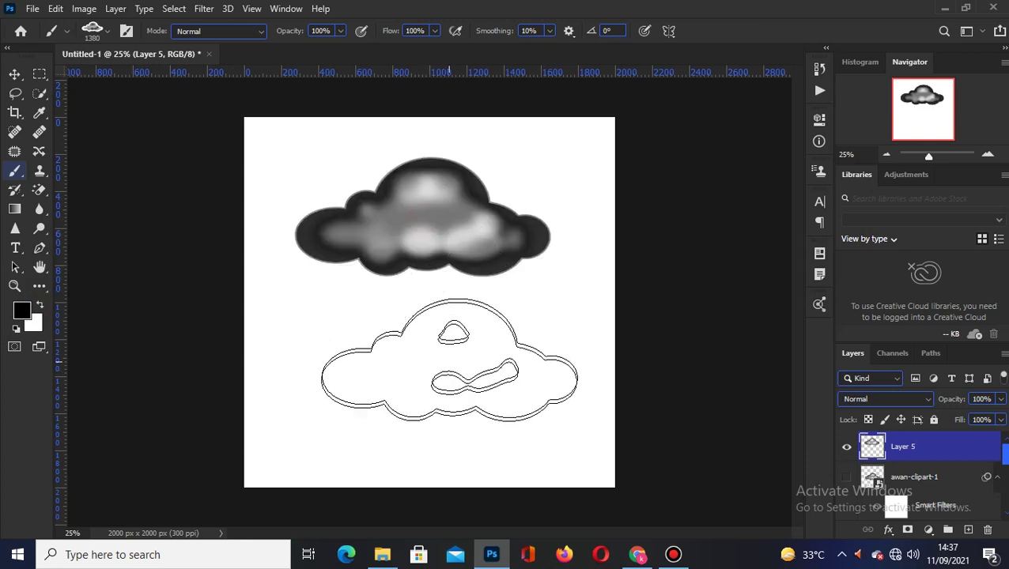
Set the foreground colour to blue (0e43af) and stamp two cloud brushes below the black one.
{"action": "left_click", "coordinate": [28, 314]}
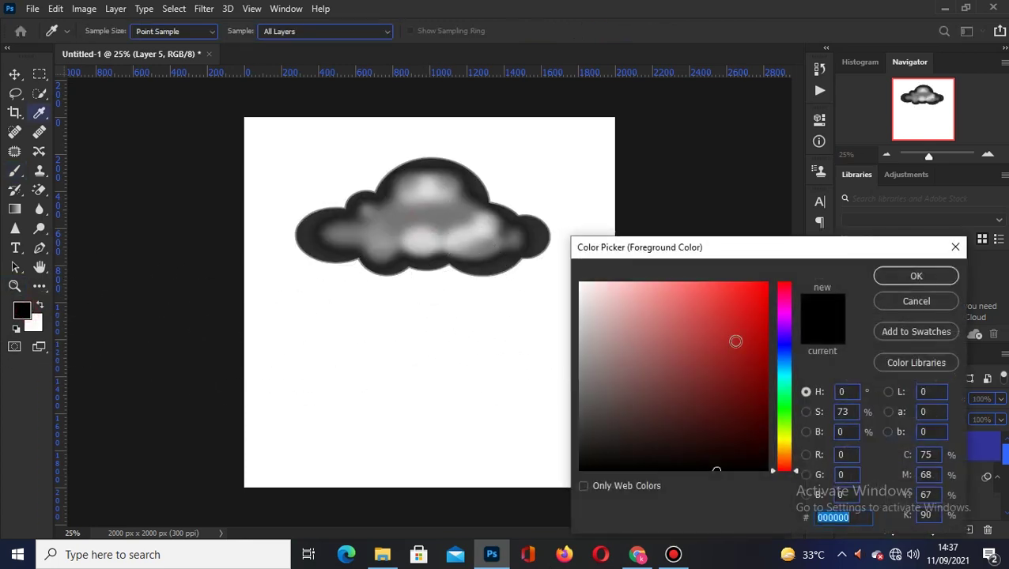
{"action": "left_click", "coordinate": [782, 355]}
{"action": "left_click", "coordinate": [749, 343]}
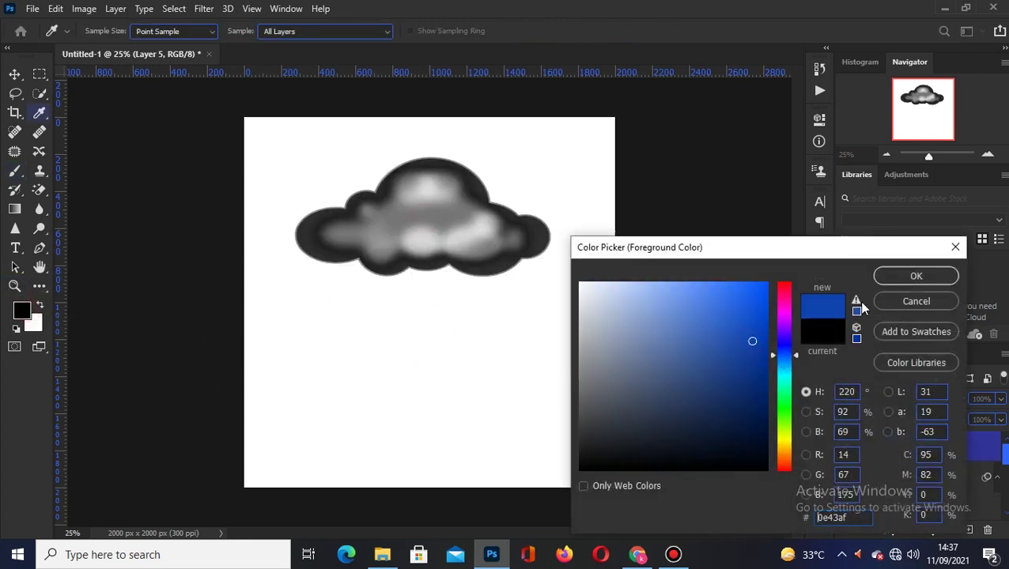
{"action": "left_click", "coordinate": [914, 276]}
{"action": "left_click", "coordinate": [407, 356]}
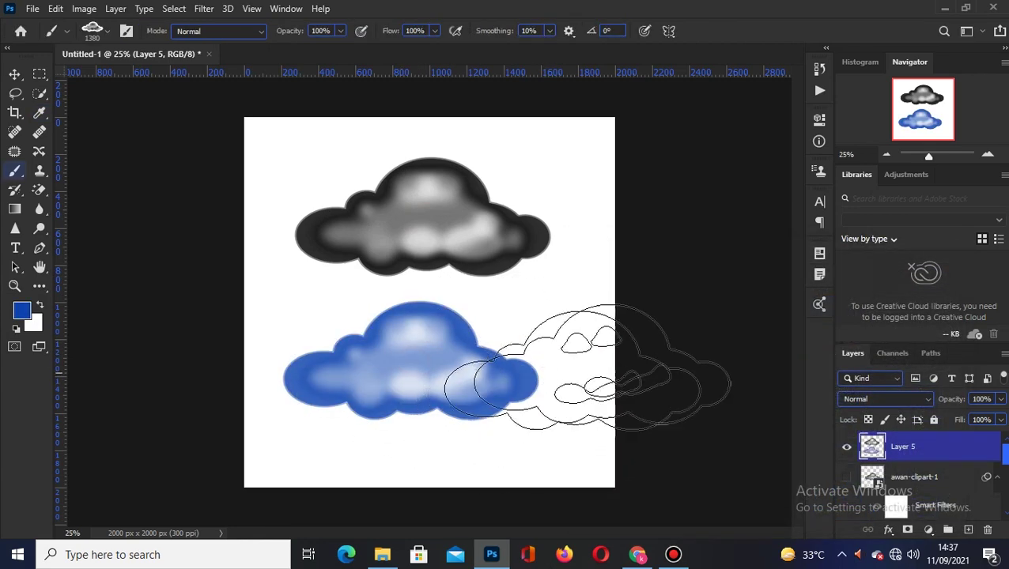
{"action": "left_click", "coordinate": [427, 283]}
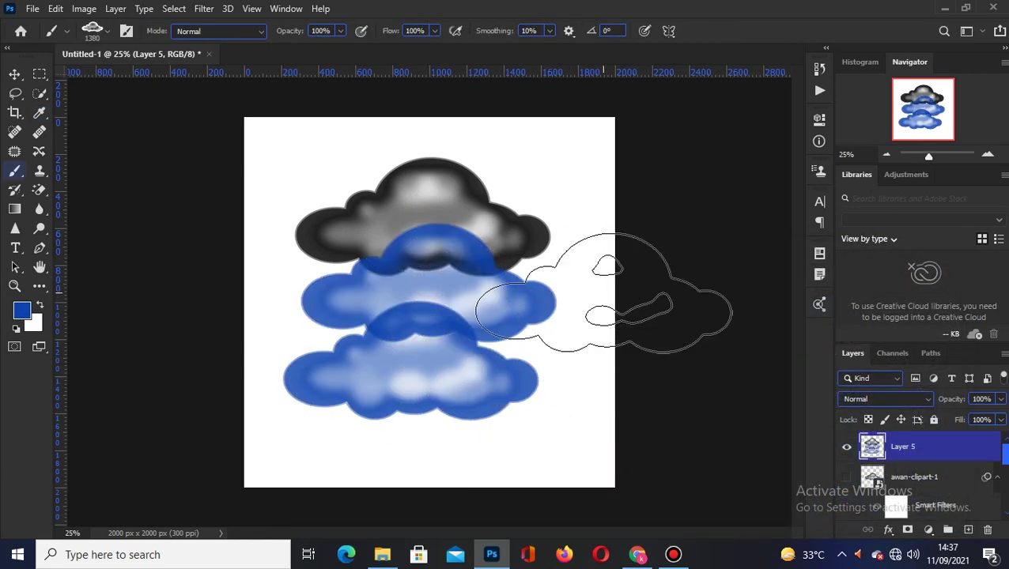